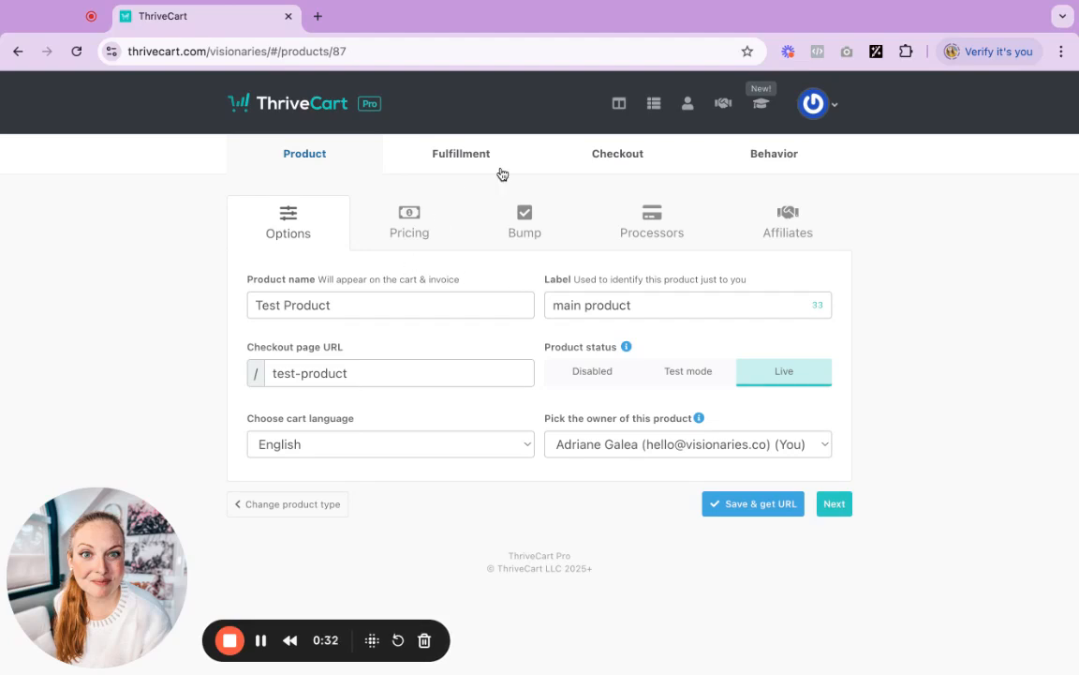
# Open the product's checkout design gallery and accept the warning about replacing existing content
pyautogui.click(607, 161)
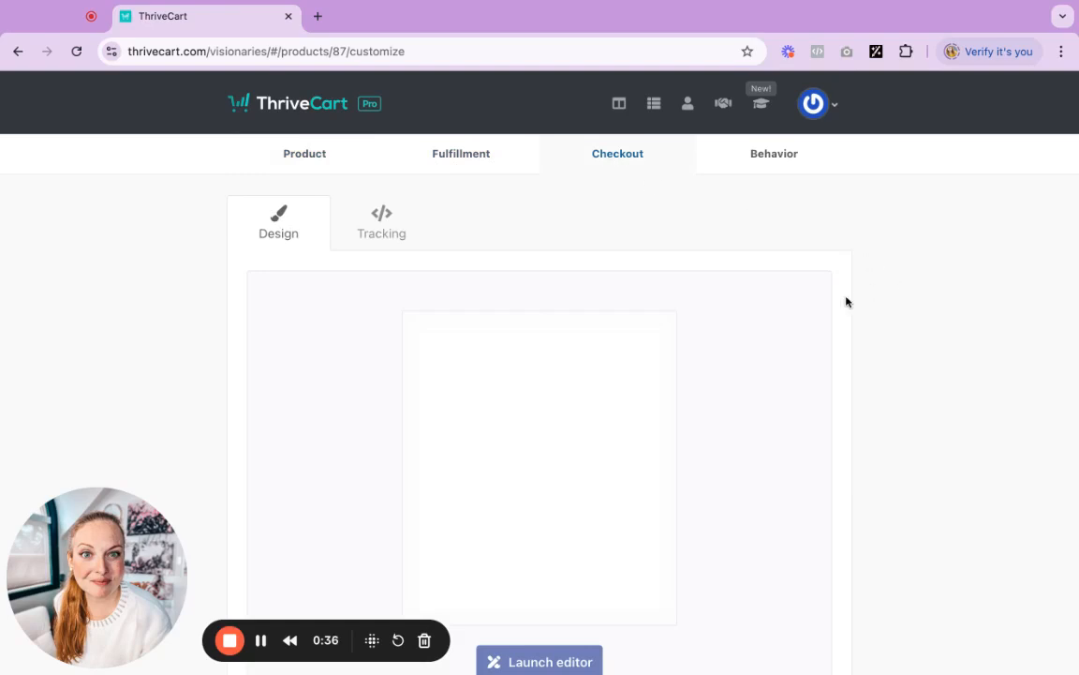
pyautogui.scroll(-2, 895, 350)
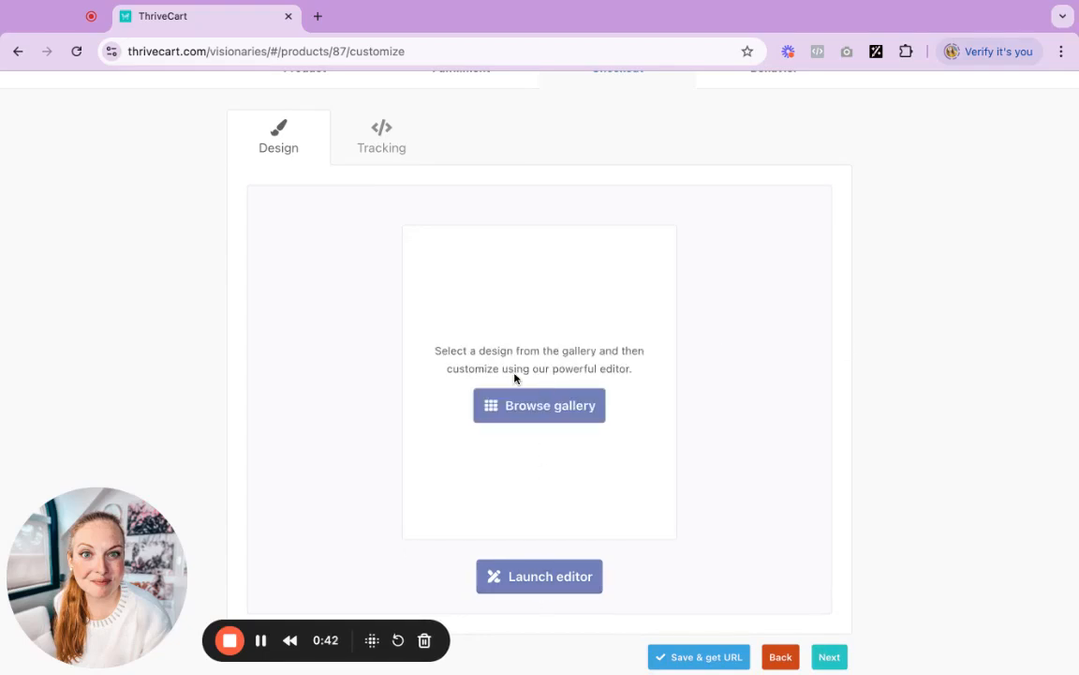
pyautogui.click(539, 404)
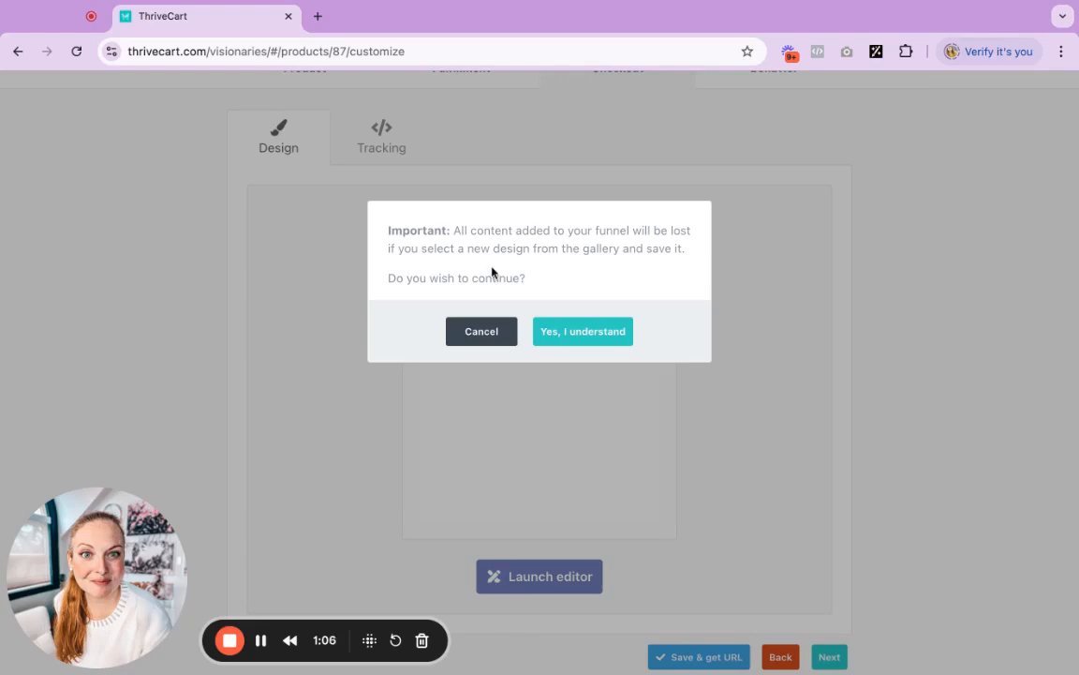
pyautogui.click(560, 333)
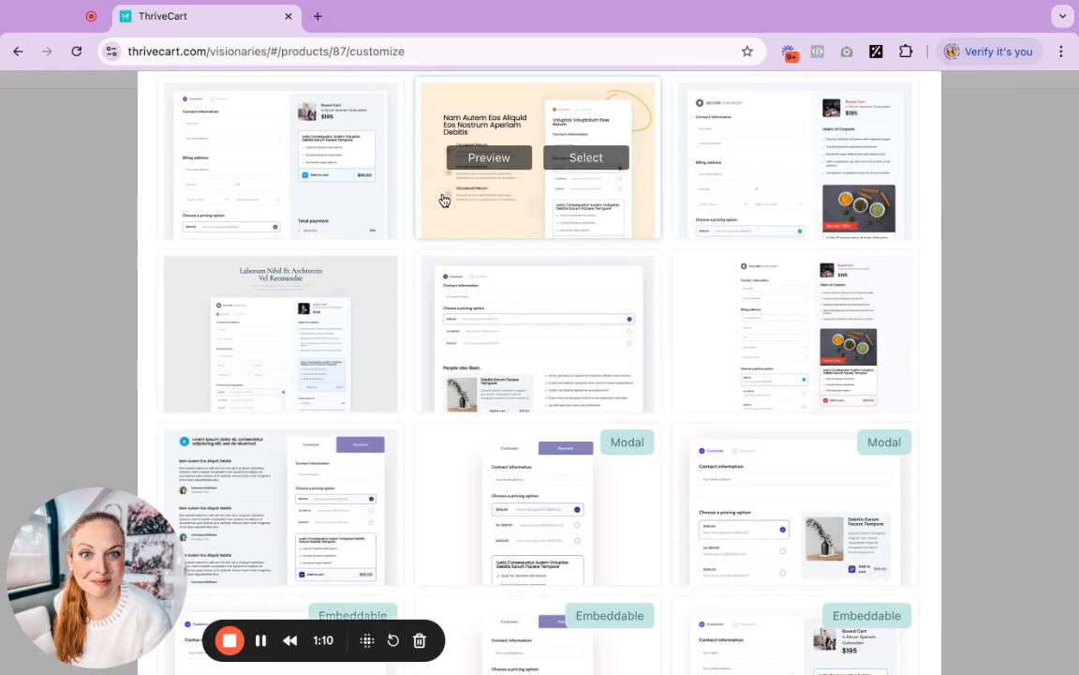
# Import the "Checkout page template - sand" design from My templates
pyautogui.scroll(10, 444, 201)
pyautogui.scroll(5, 503, 351)
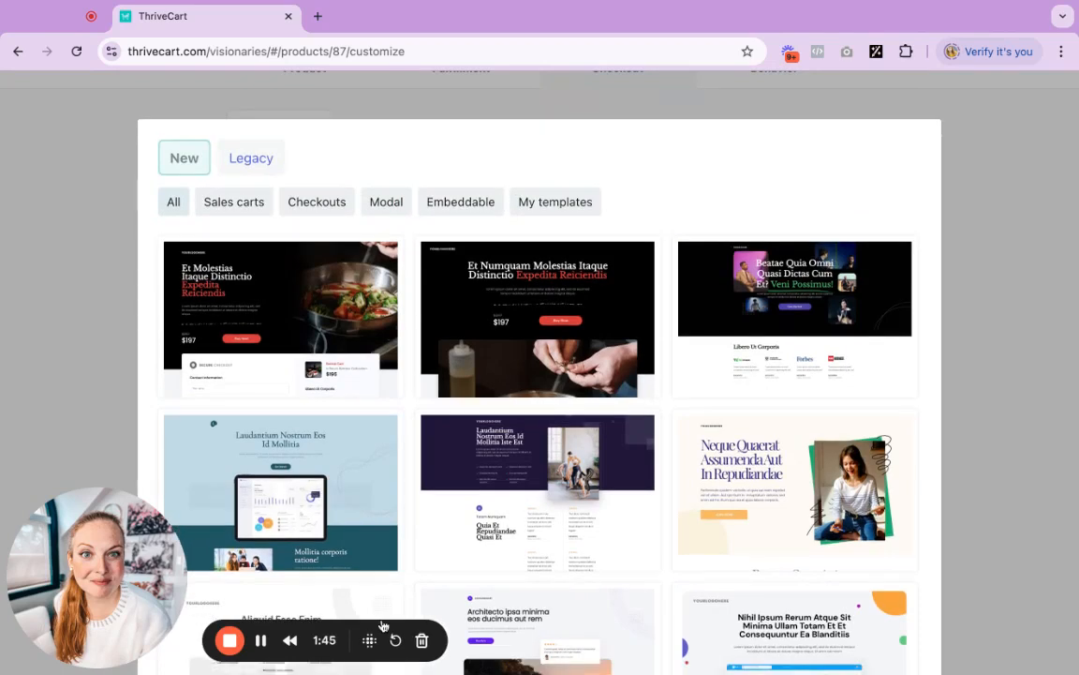
pyautogui.click(540, 208)
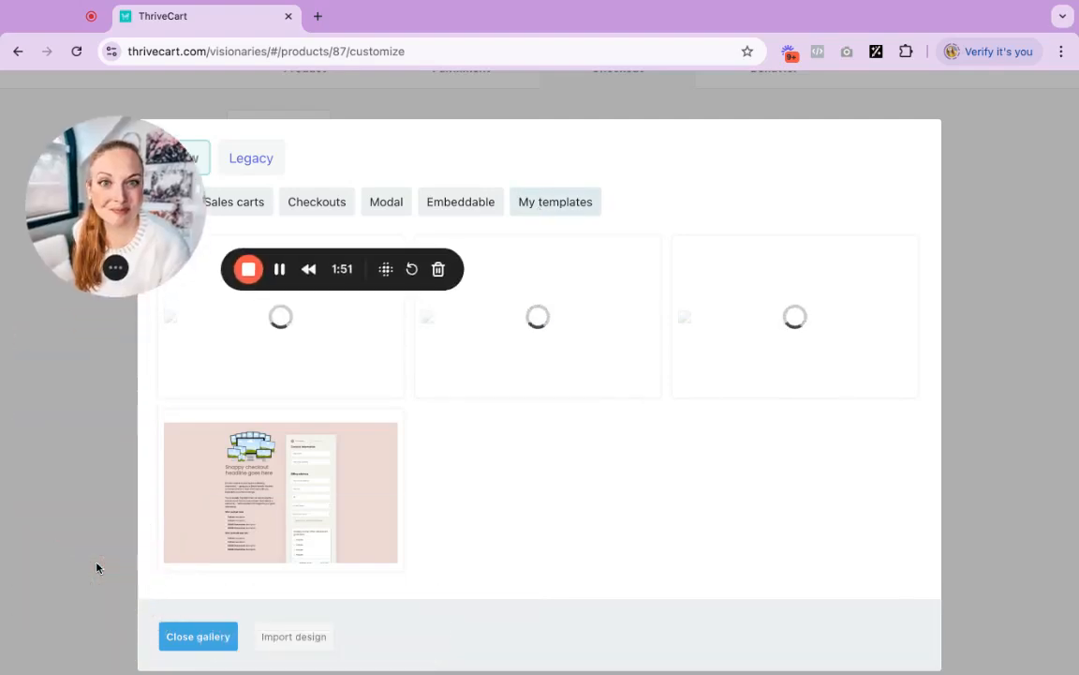
pyautogui.click(297, 639)
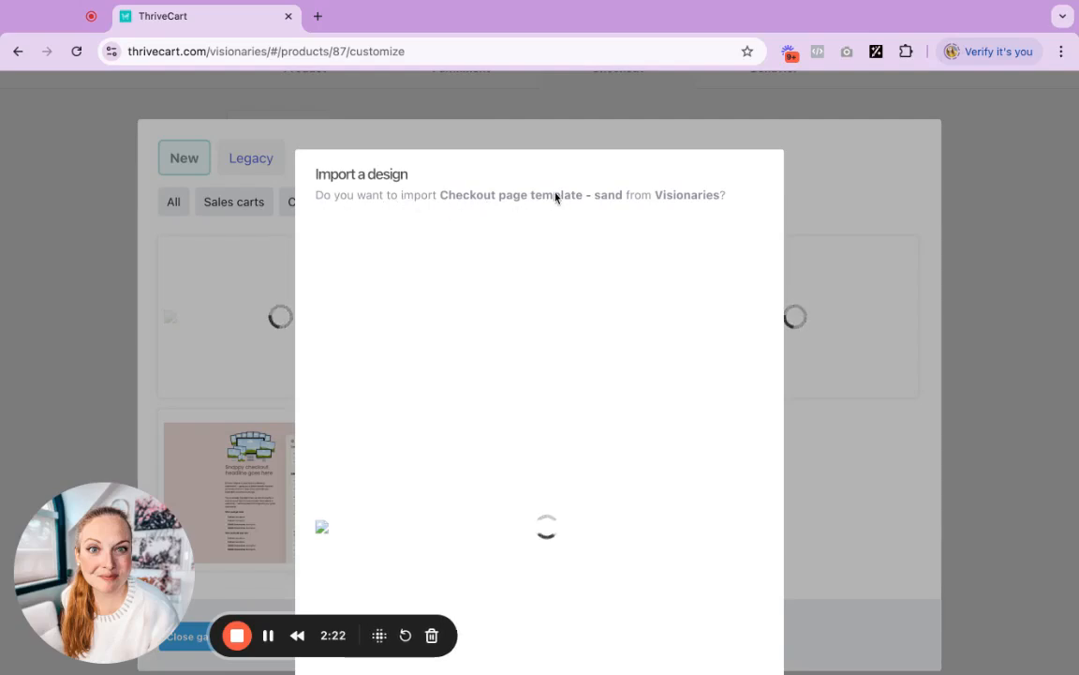
pyautogui.scroll(-3, 711, 197)
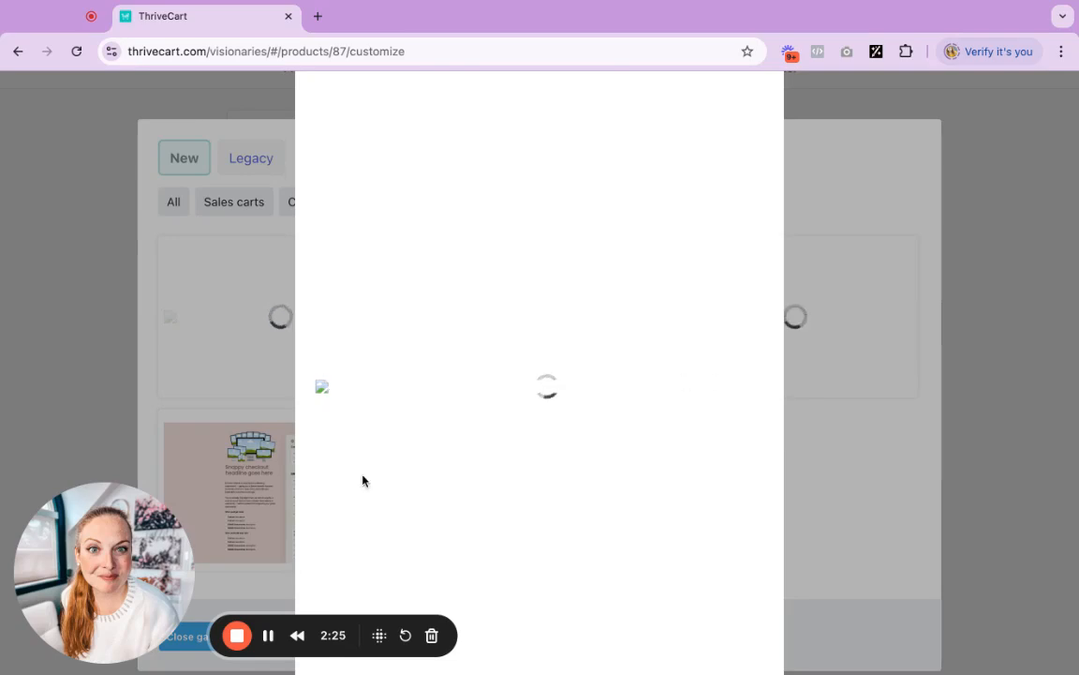
pyautogui.scroll(-3, 408, 392)
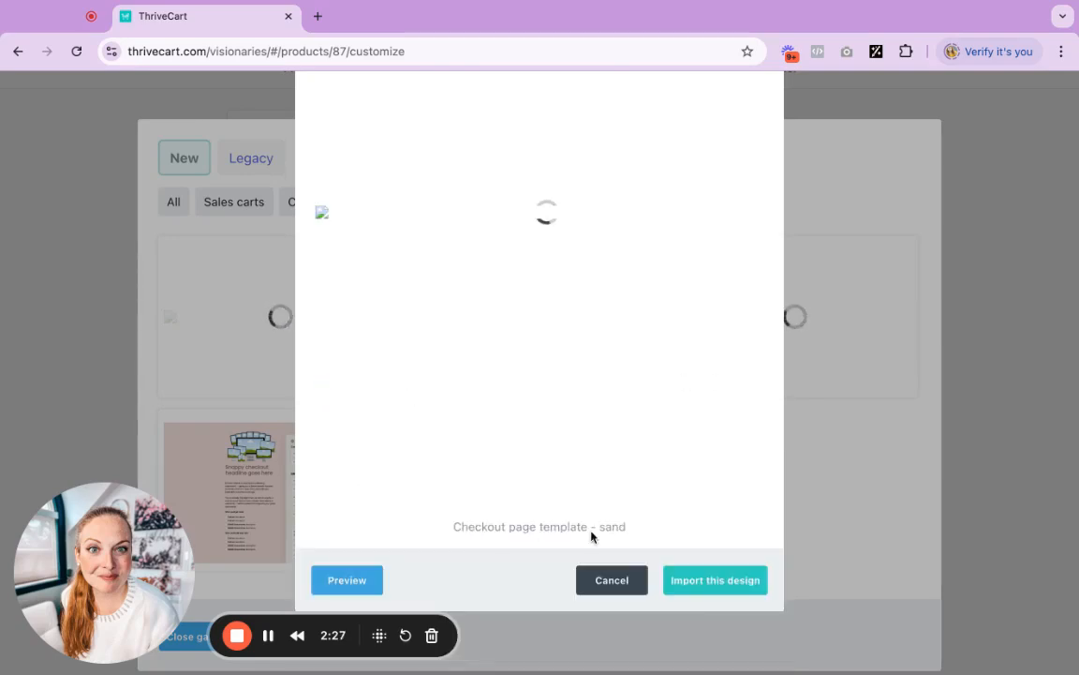
pyautogui.click(702, 589)
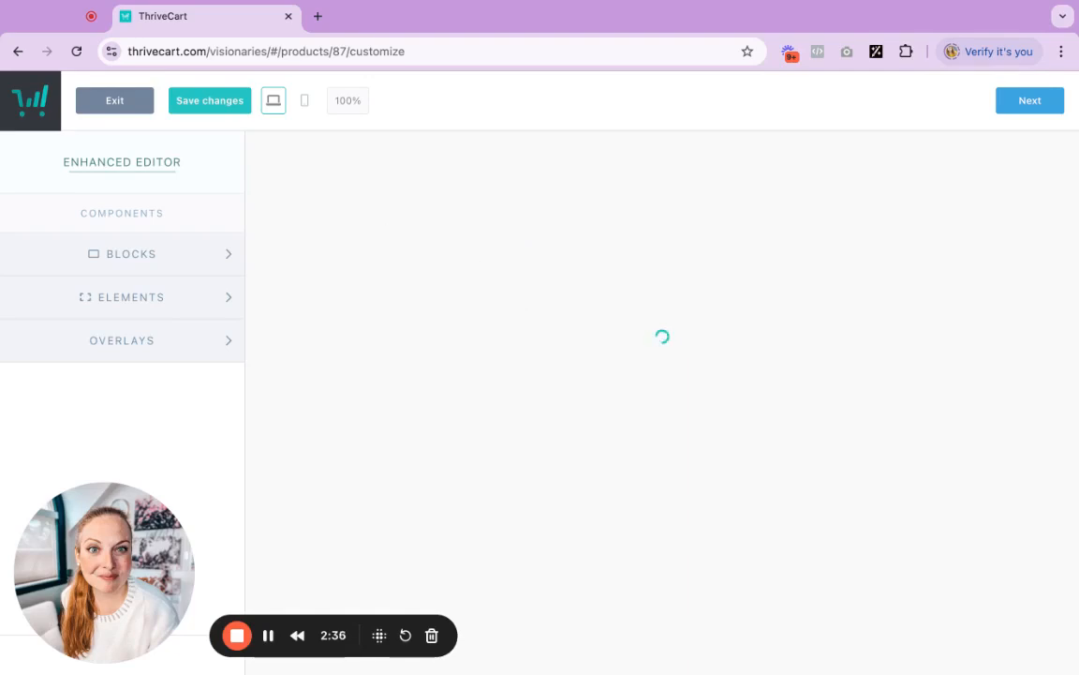
# Preview Cart step 2 of the imported cart page
pyautogui.click(269, 635)
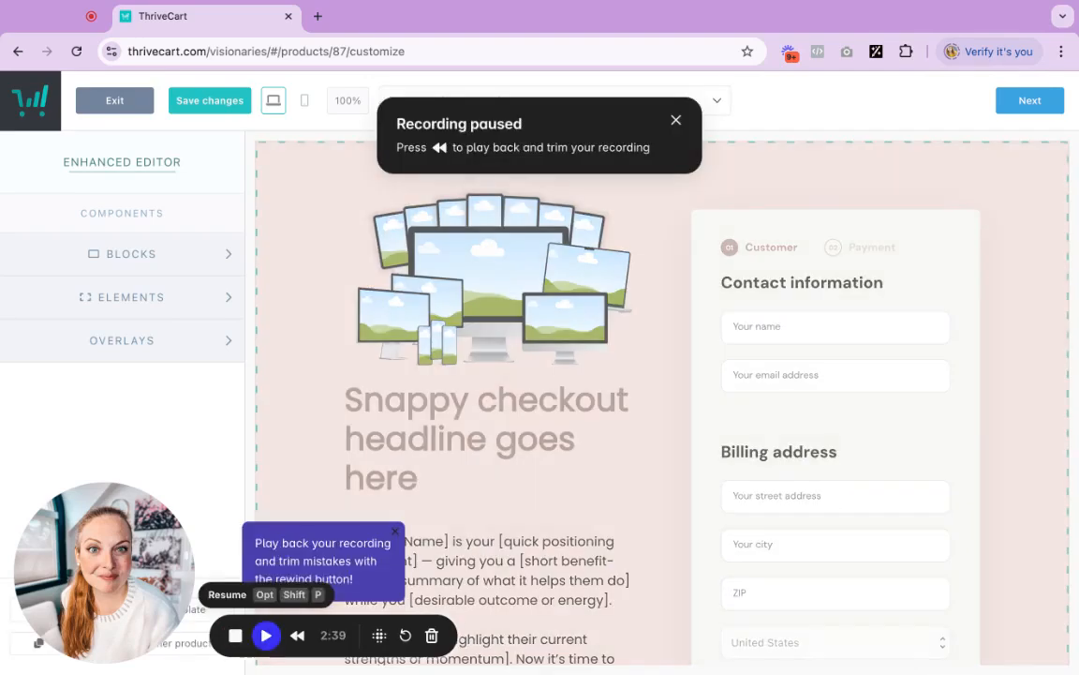
pyautogui.click(269, 635)
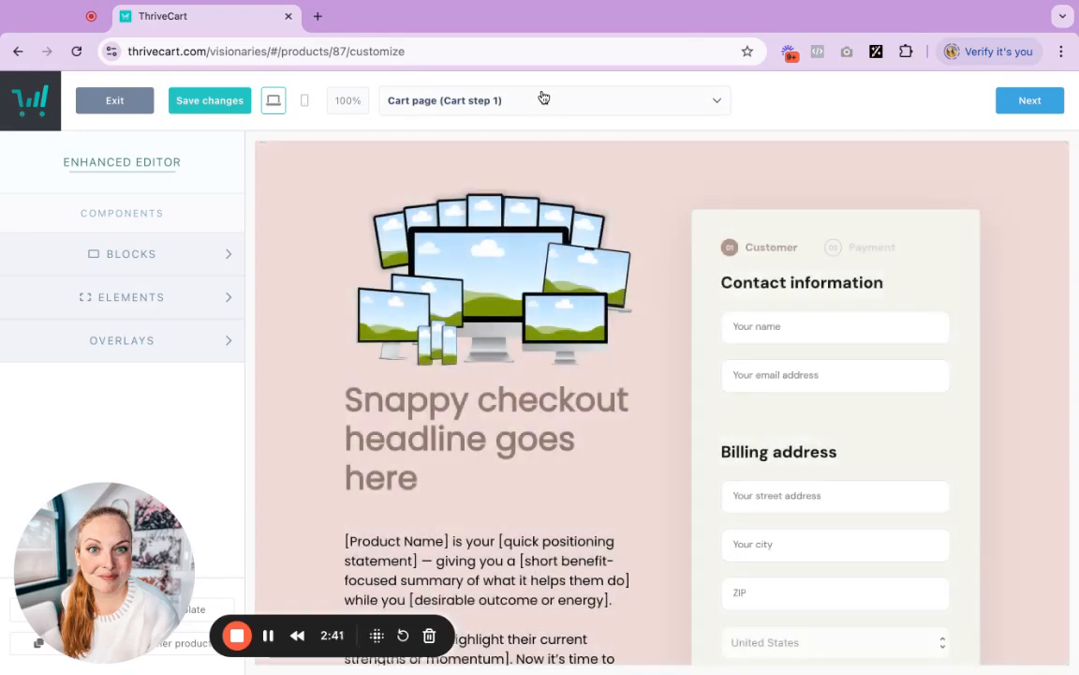
pyautogui.click(543, 97)
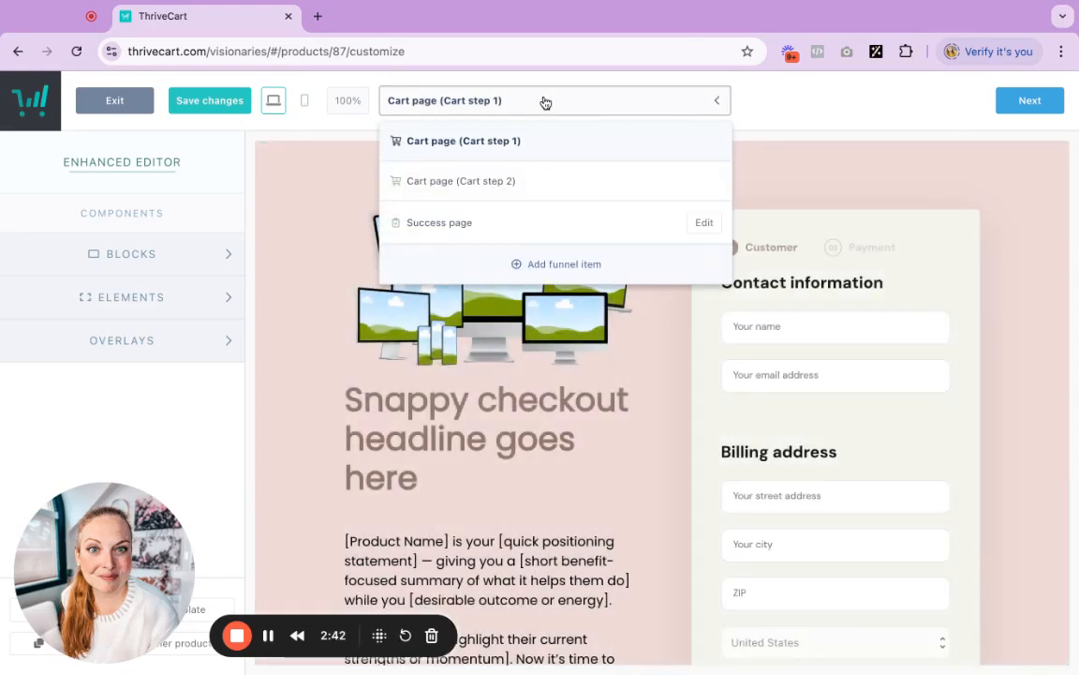
pyautogui.click(536, 181)
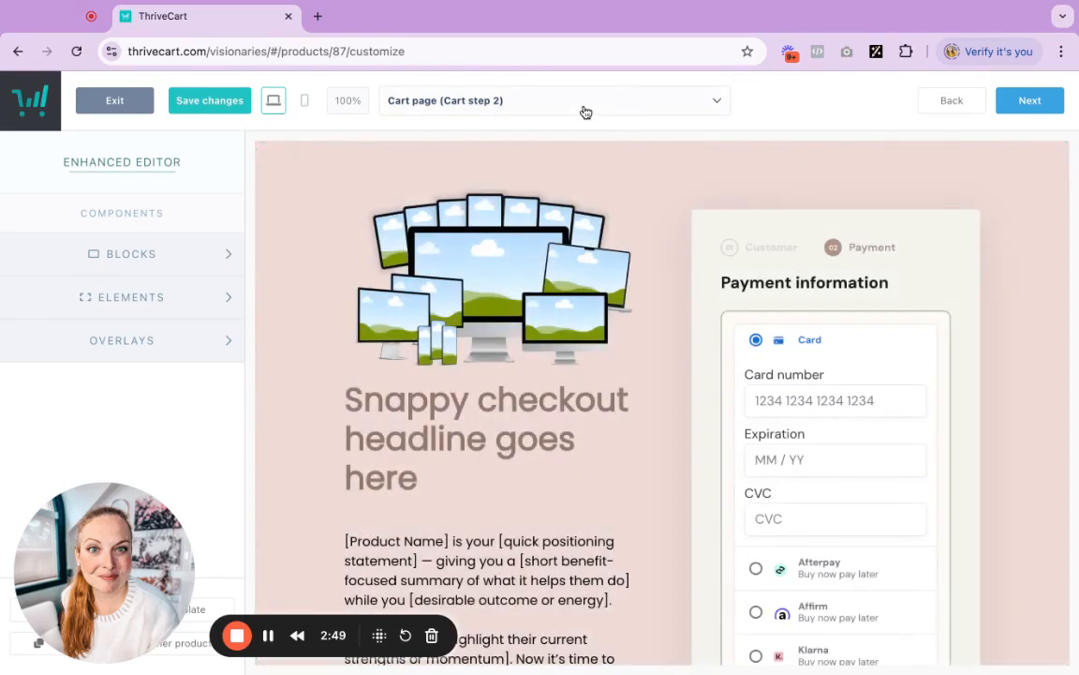
# Preview the Success page, then return to Cart step 1
pyautogui.click(583, 108)
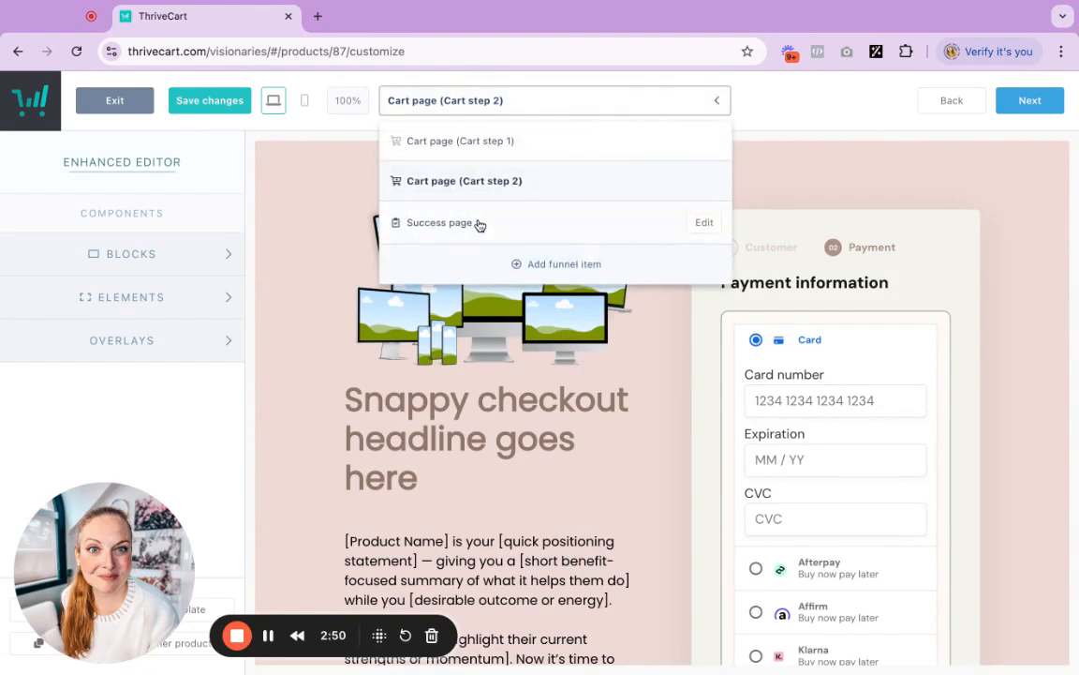
pyautogui.click(479, 223)
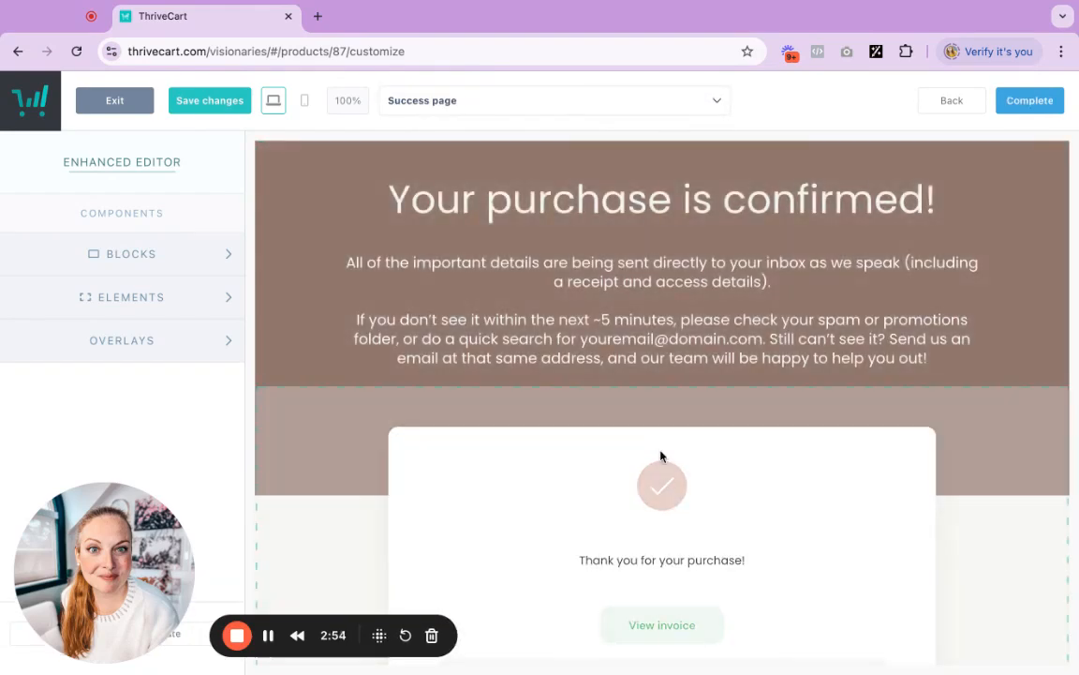
pyautogui.scroll(-3, 999, 480)
pyautogui.scroll(3, 1000, 480)
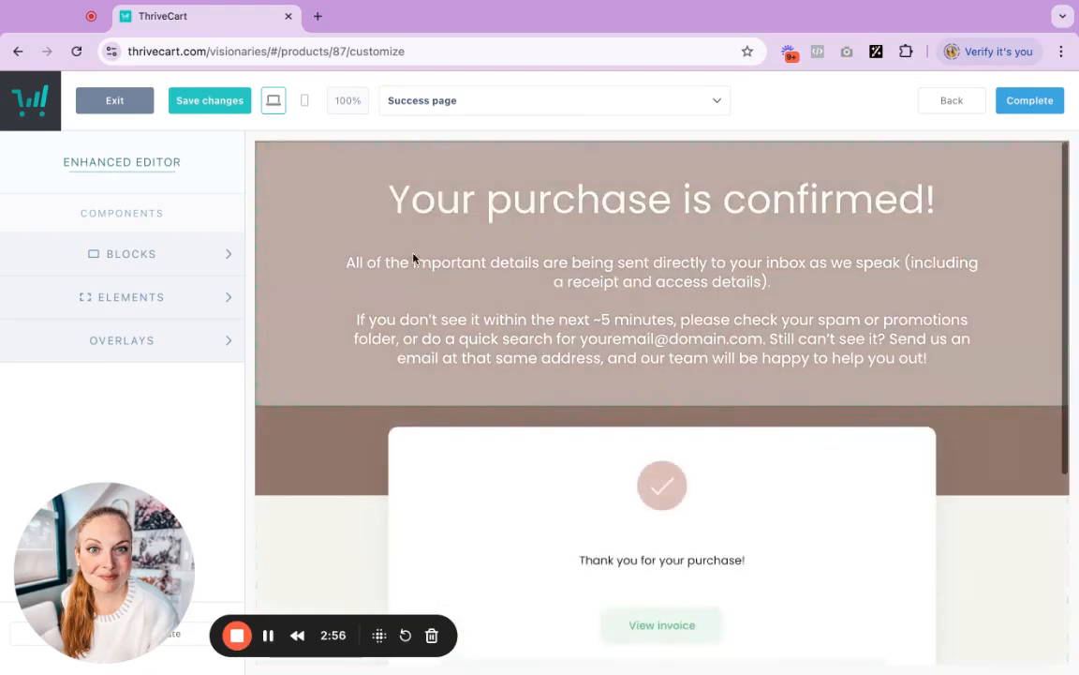
pyautogui.click(501, 103)
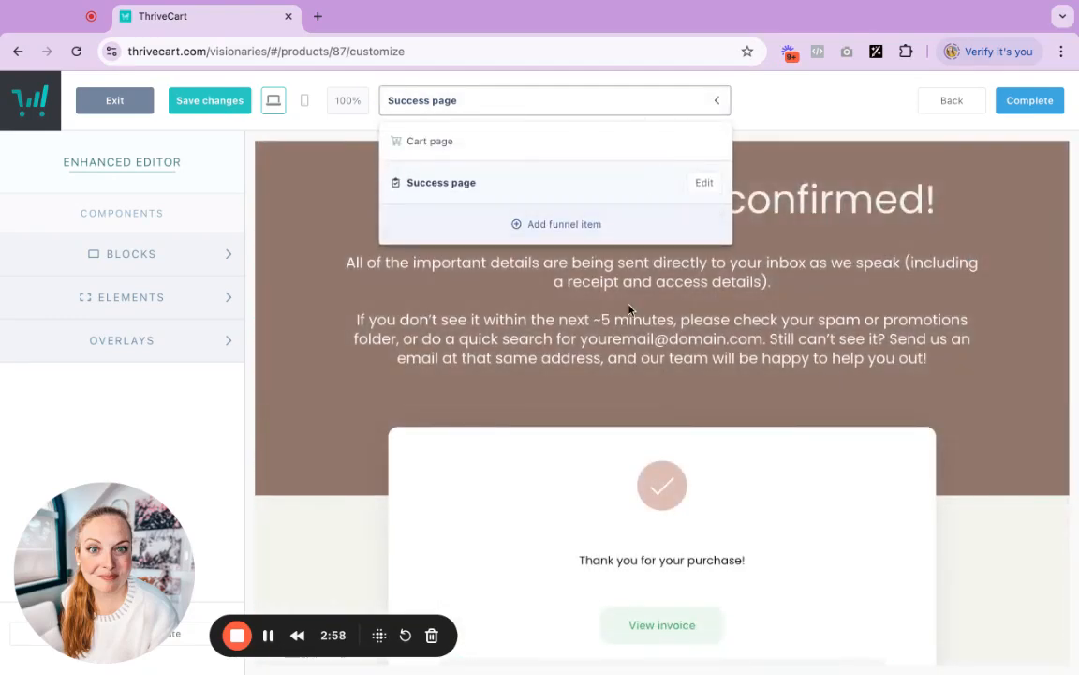
pyautogui.click(375, 291)
pyautogui.click(481, 106)
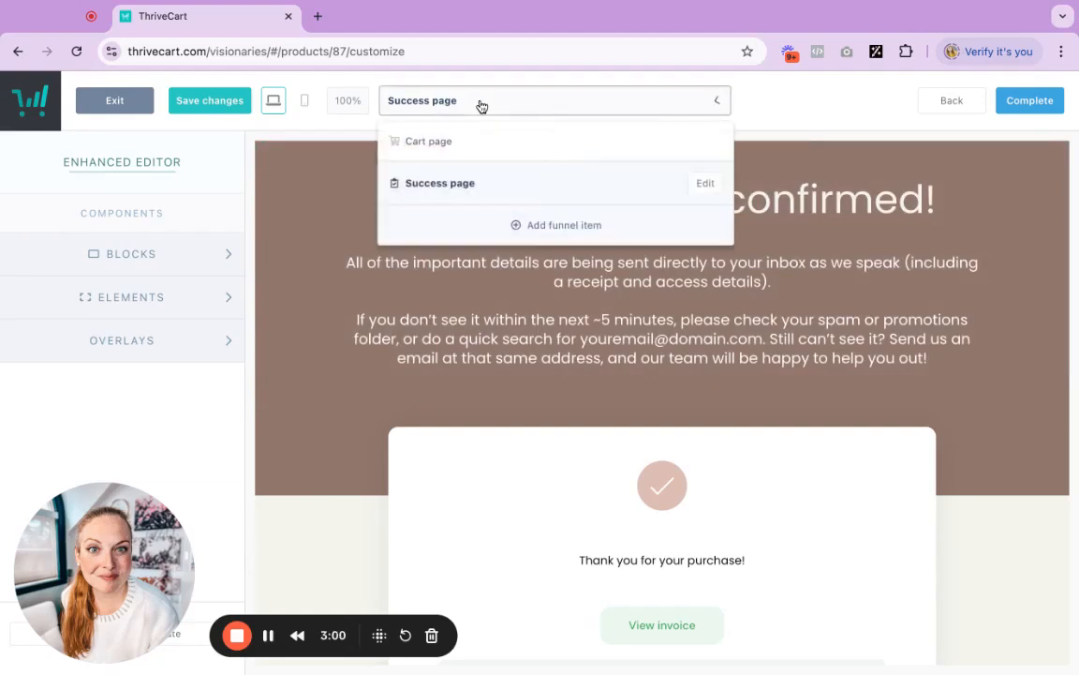
pyautogui.click(464, 143)
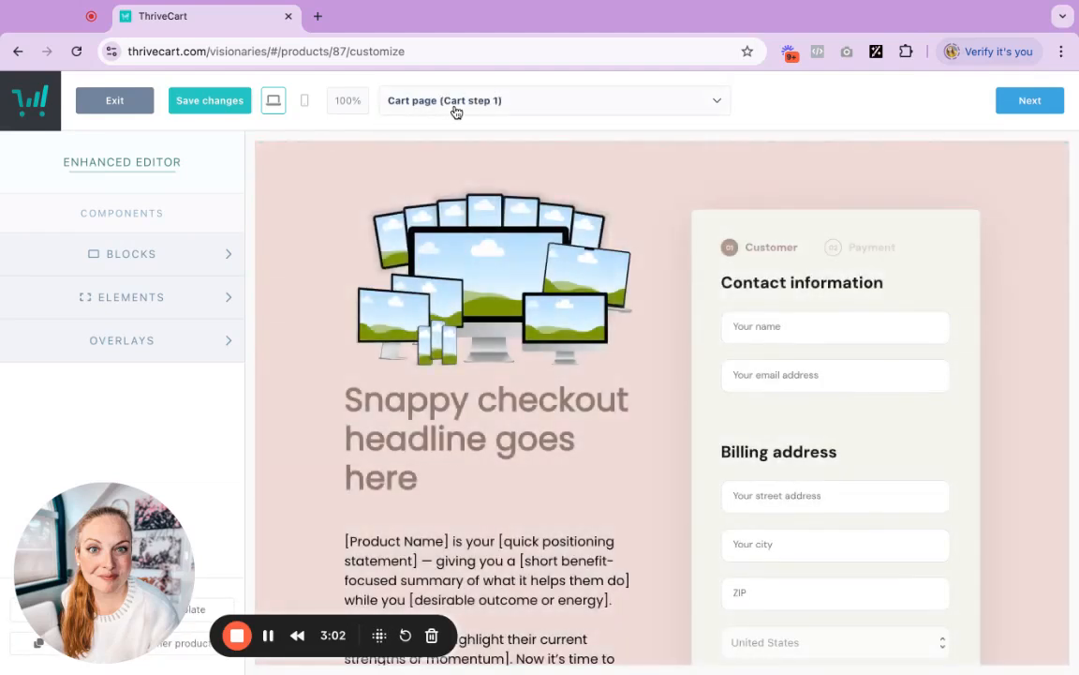
# Inspect the cart block's background color and the description text's color settings without changing them
pyautogui.click(314, 226)
pyautogui.scroll(-2, 309, 281)
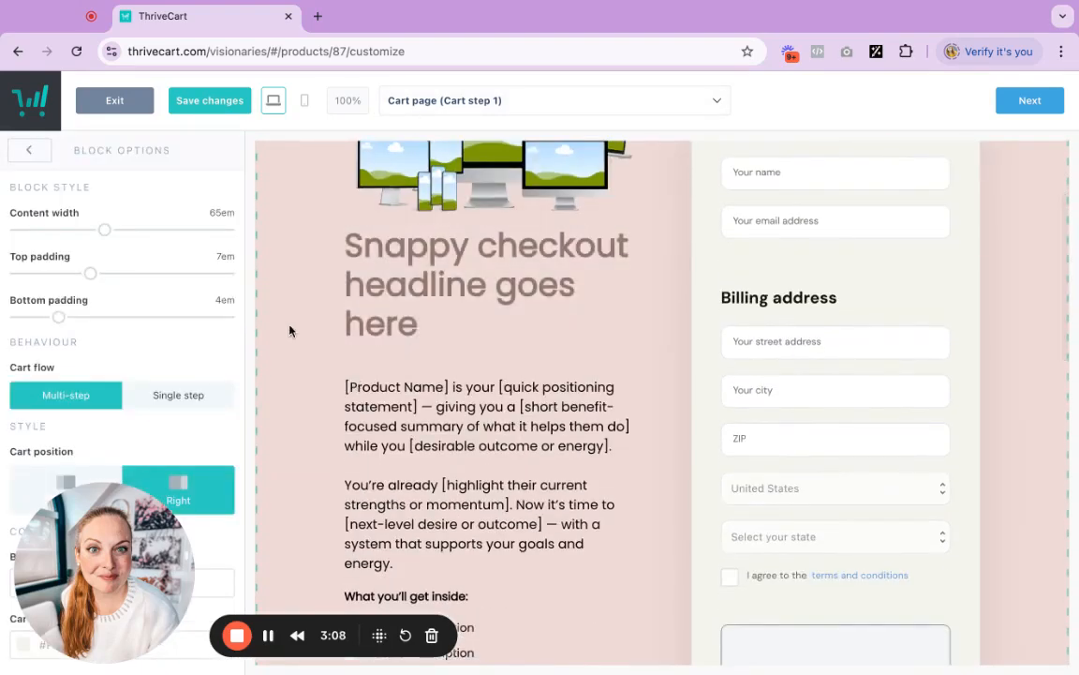
pyautogui.scroll(-3, 289, 374)
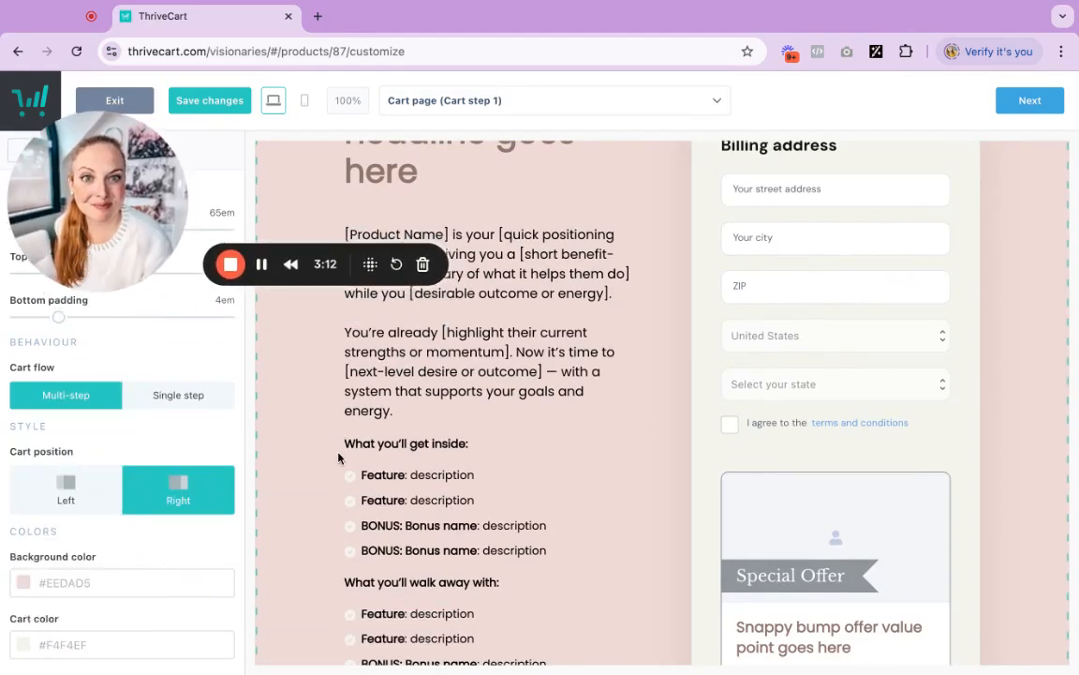
pyautogui.click(114, 569)
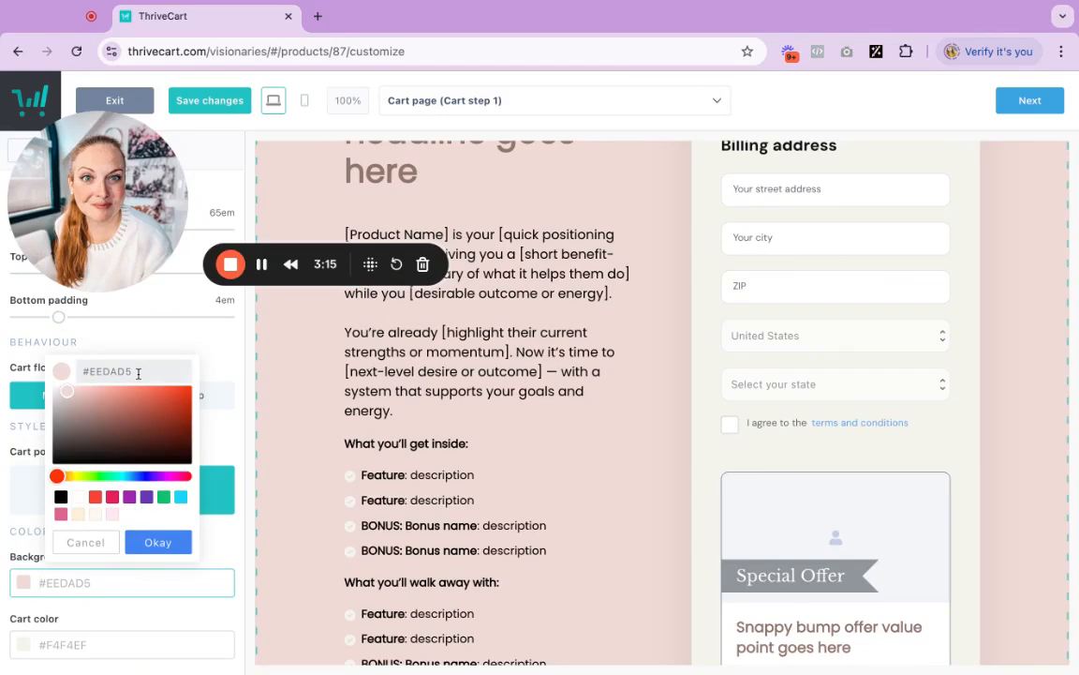
pyautogui.click(94, 536)
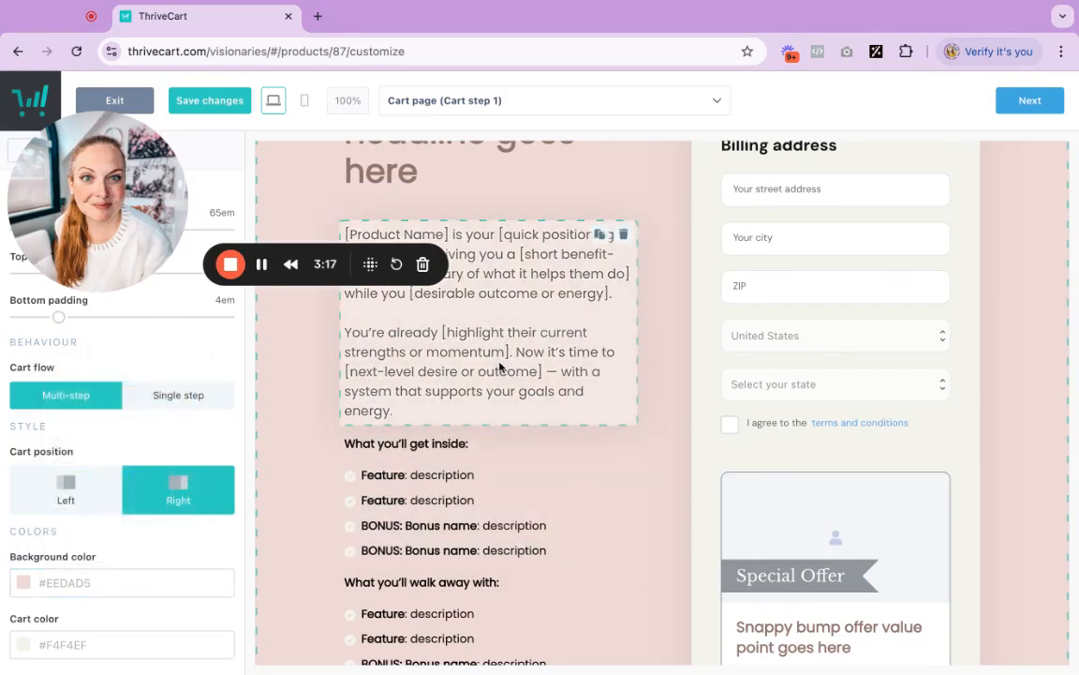
pyautogui.click(500, 367)
pyautogui.click(75, 517)
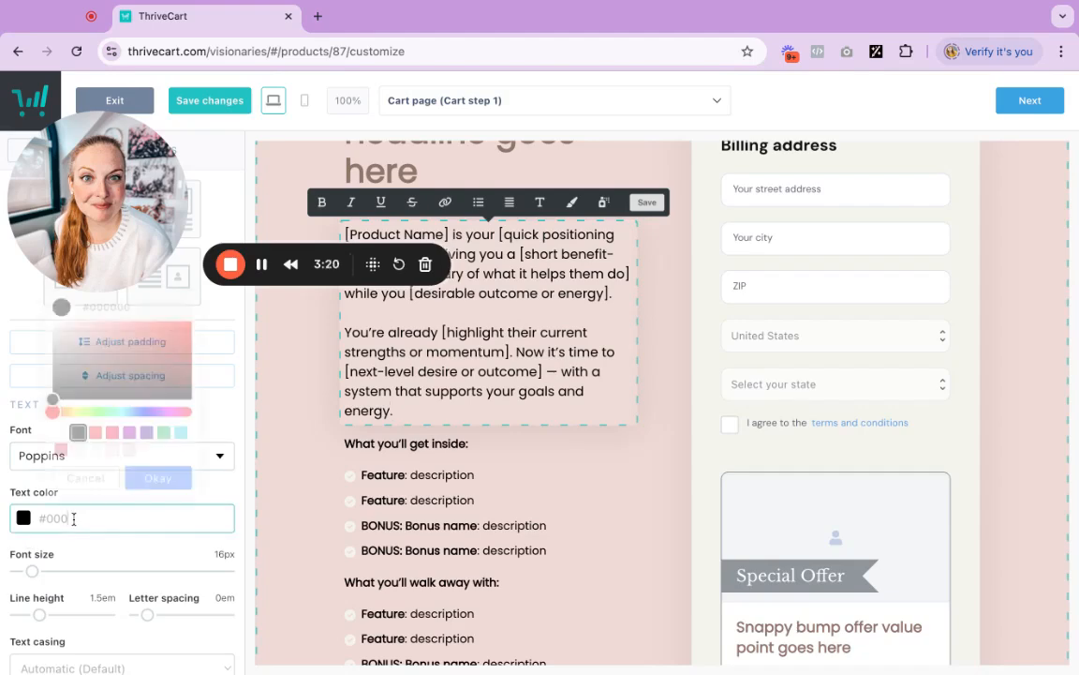
pyautogui.click(239, 415)
# Set the cart block's cart flow to Single step
pyautogui.scroll(1, 678, 327)
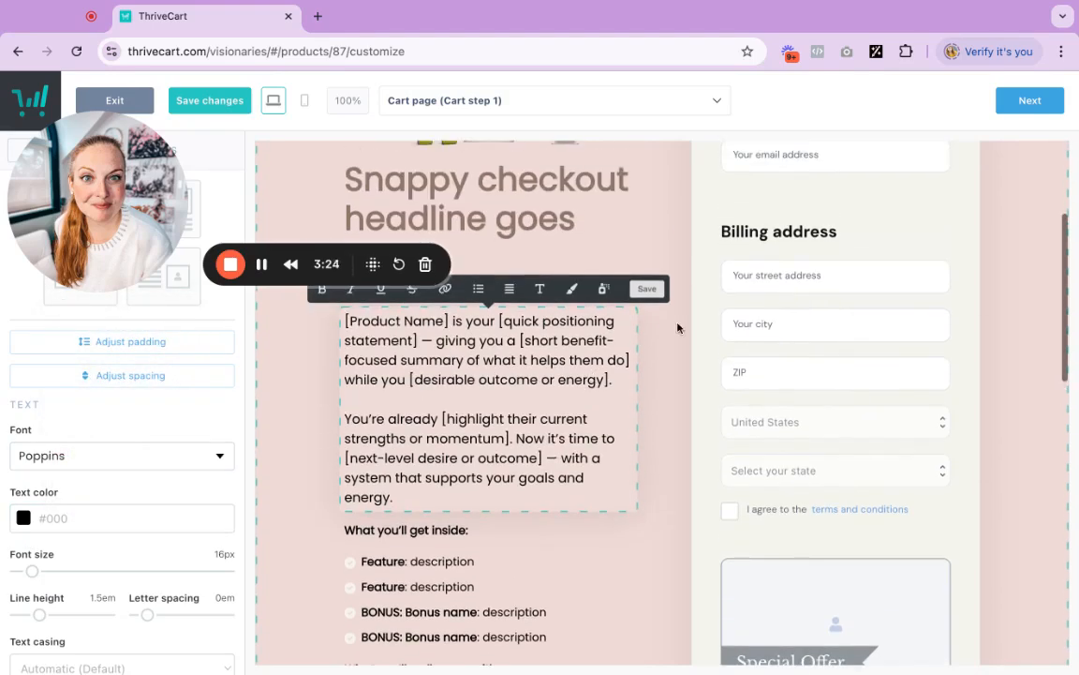
pyautogui.scroll(3, 678, 328)
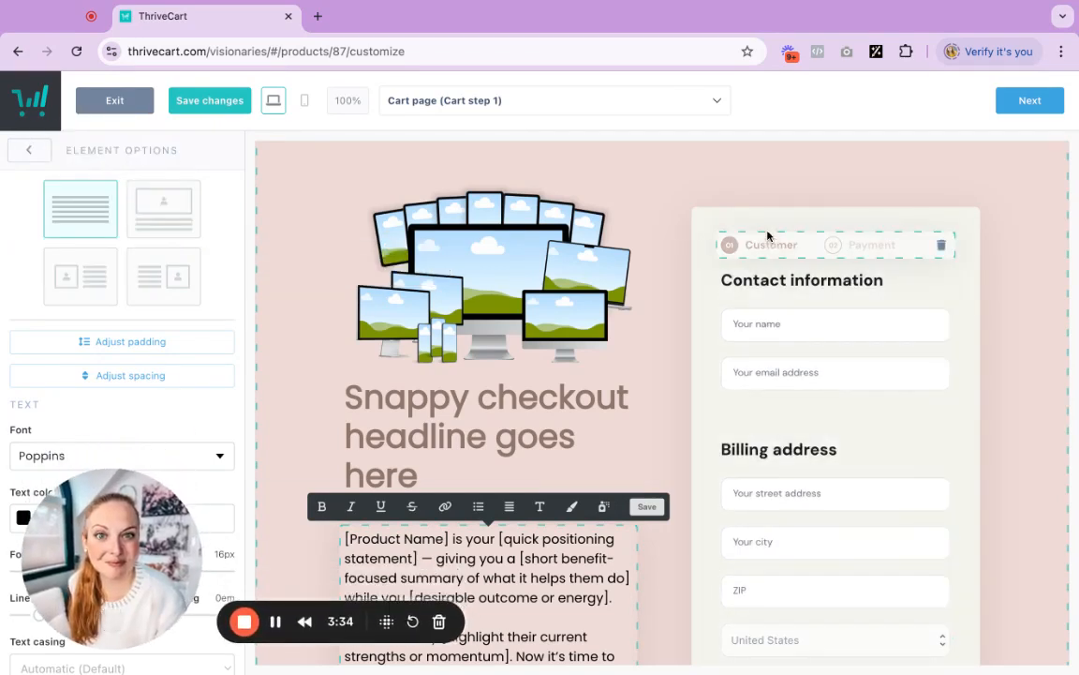
pyautogui.click(679, 206)
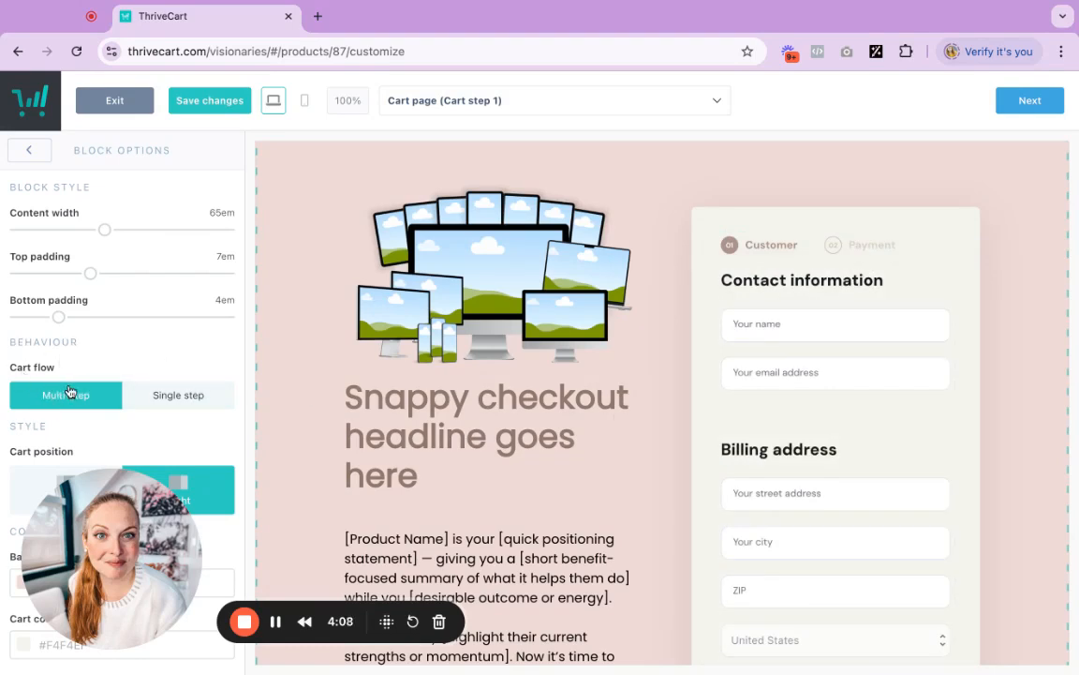
pyautogui.click(164, 397)
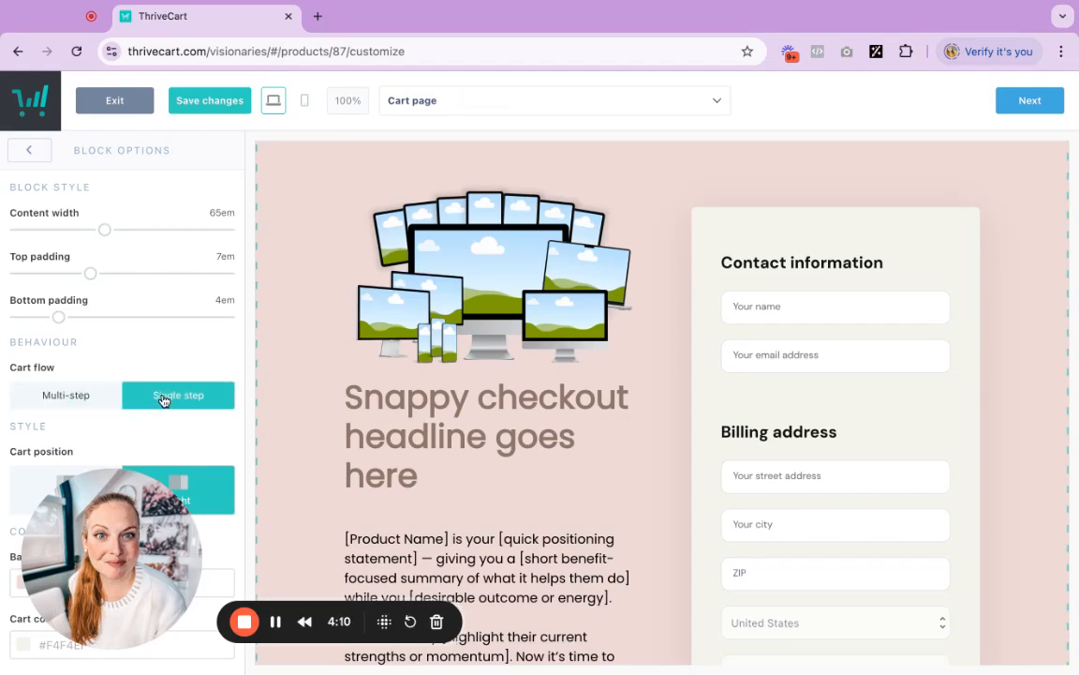
# Review the single-step cart page from top to bottom and move on to the Success page
pyautogui.scroll(-4, 874, 383)
pyautogui.scroll(-4, 672, 443)
pyautogui.scroll(1, 672, 444)
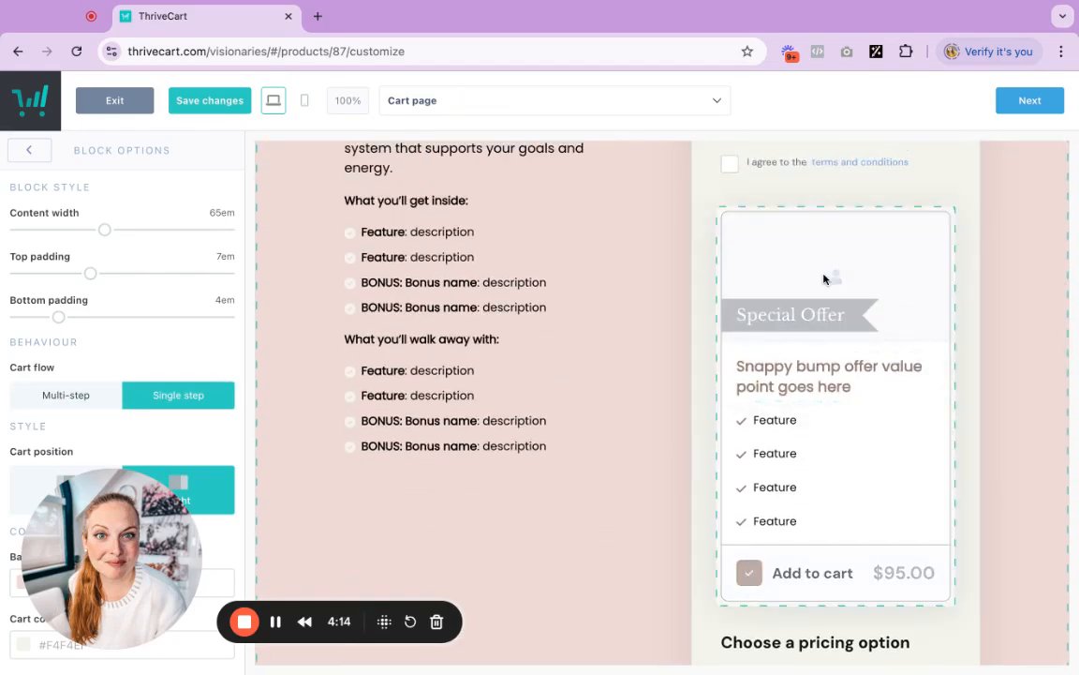
pyautogui.scroll(-4, 966, 456)
pyautogui.scroll(-7, 966, 457)
pyautogui.scroll(2, 966, 457)
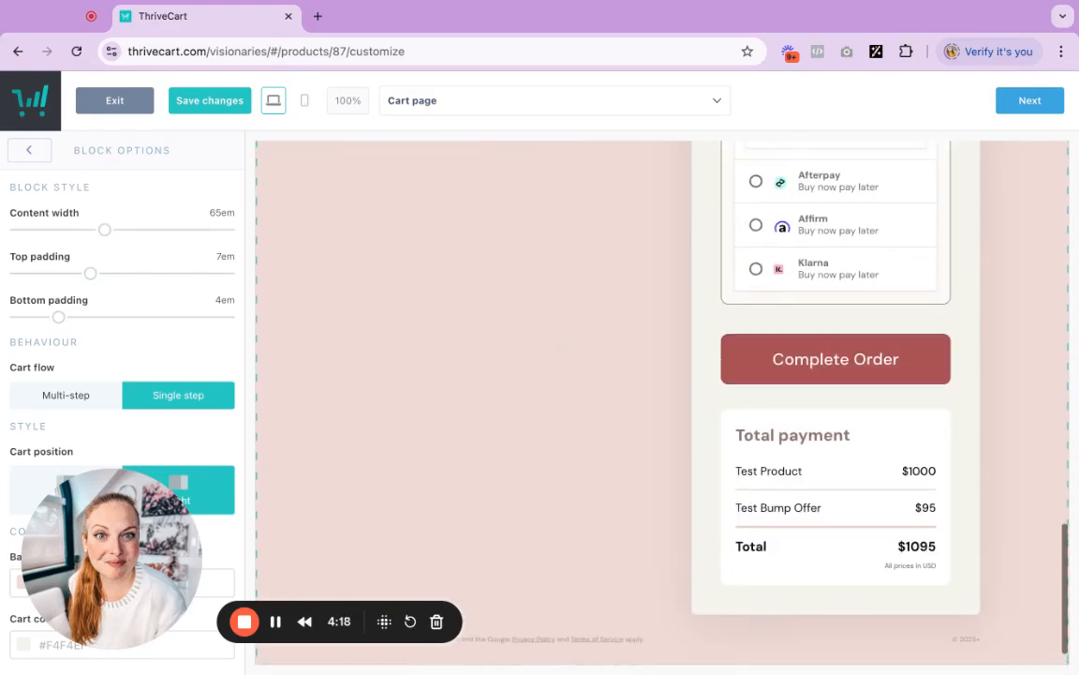
pyautogui.scroll(3, 761, 510)
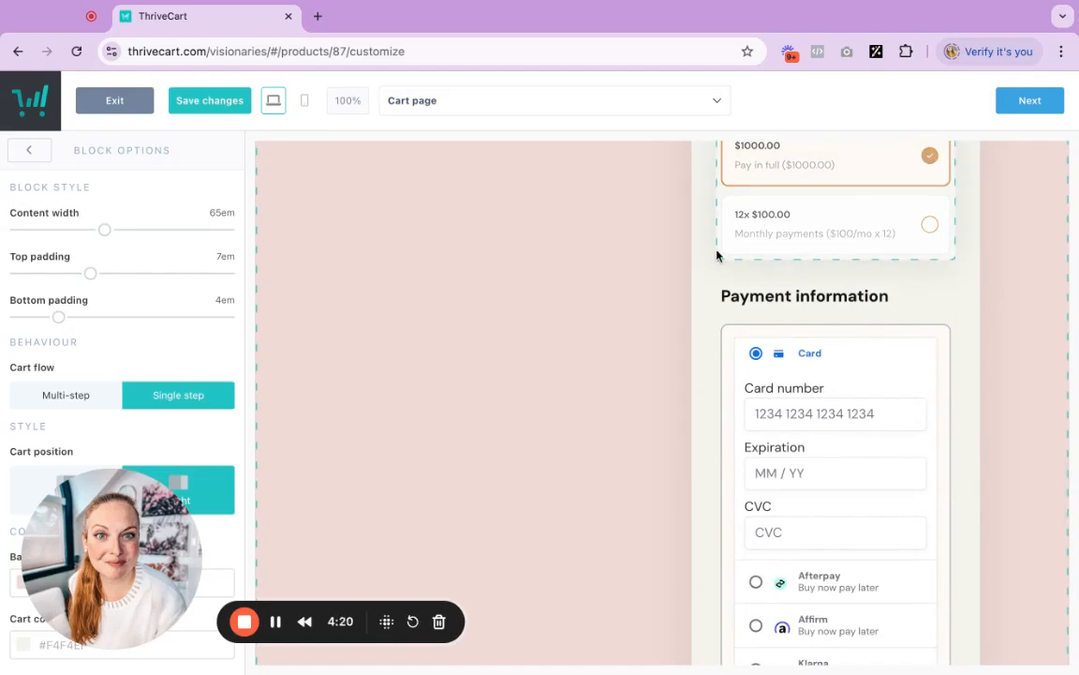
pyautogui.scroll(-4, 928, 523)
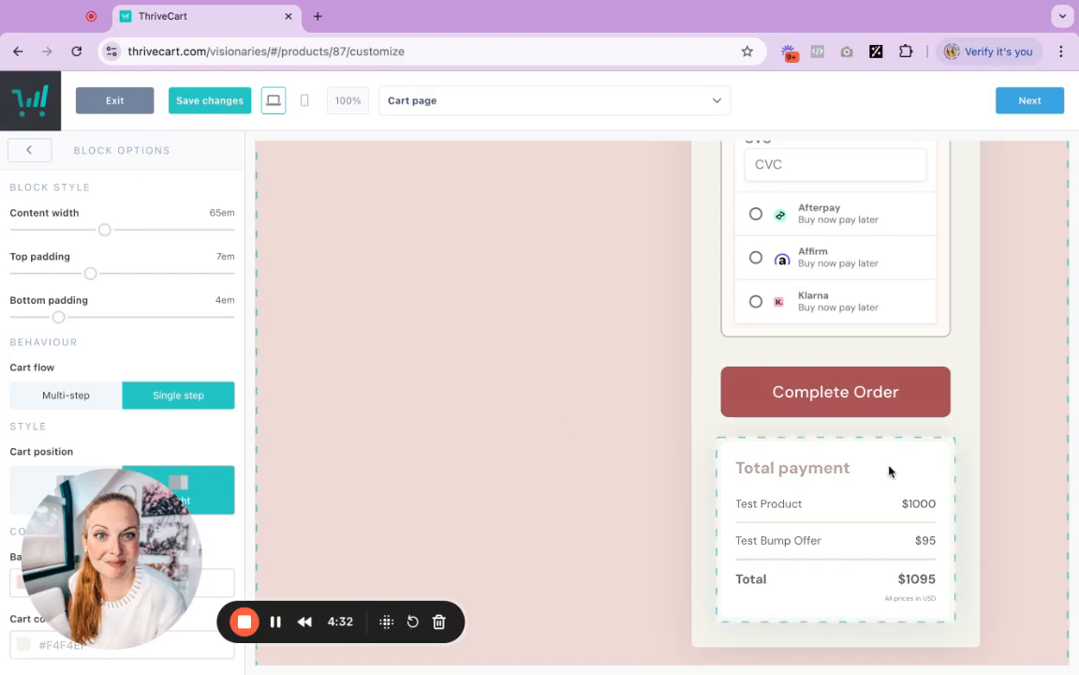
pyautogui.scroll(10, 983, 451)
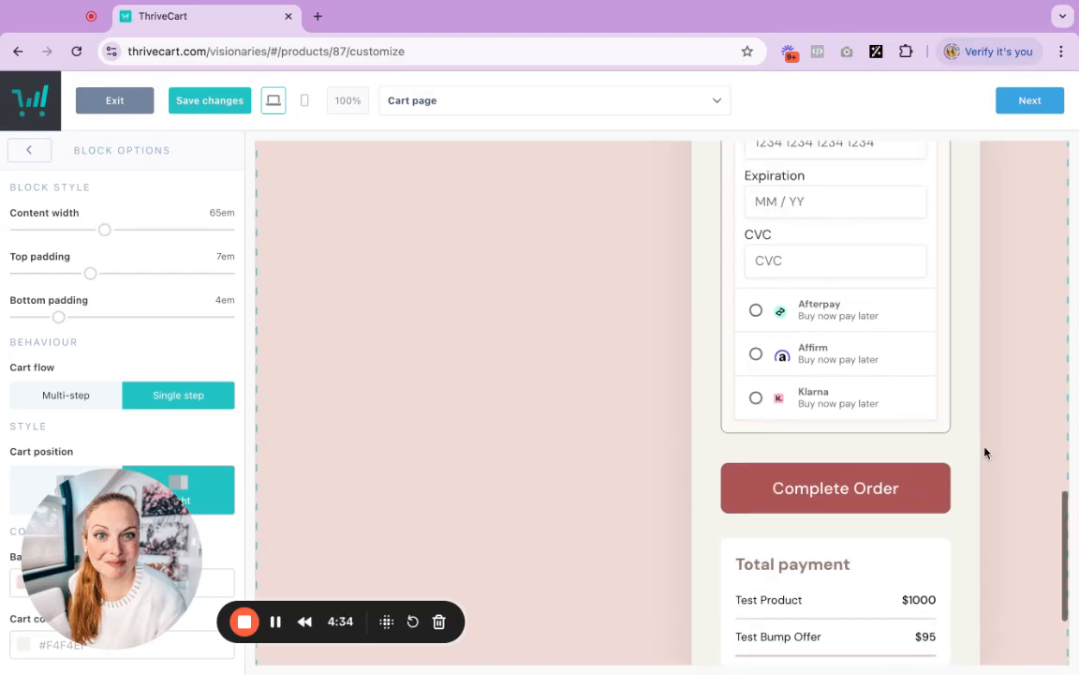
pyautogui.scroll(1, 488, 413)
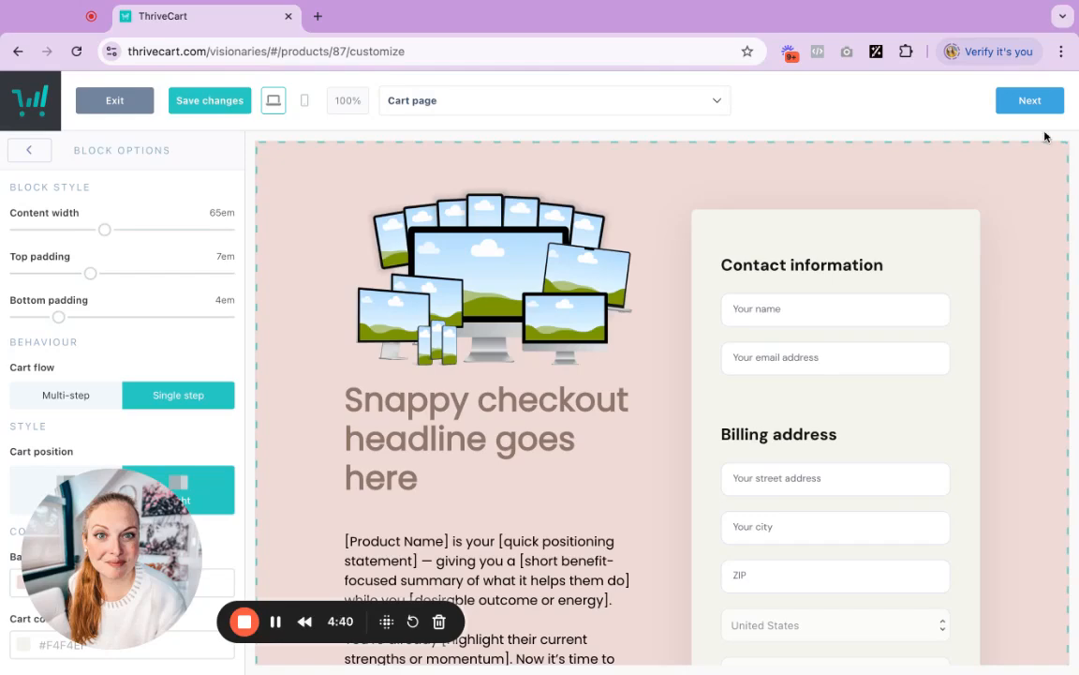
pyautogui.click(1030, 100)
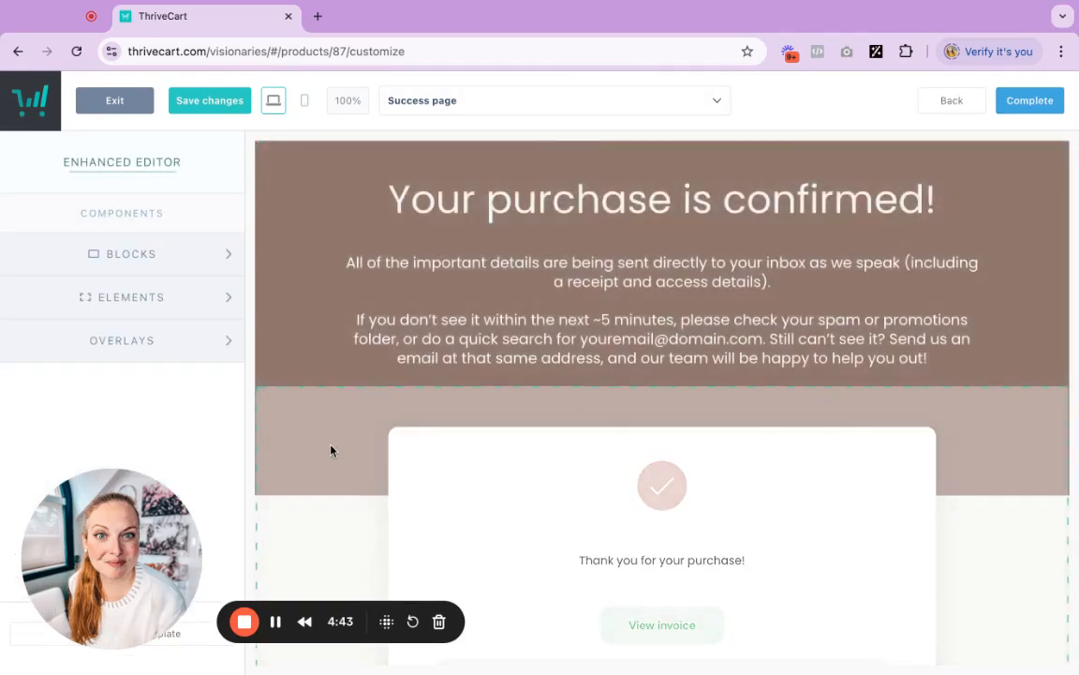
# Set the Success page so customers are automatically redirected to the success URL after purchase
pyautogui.click(330, 450)
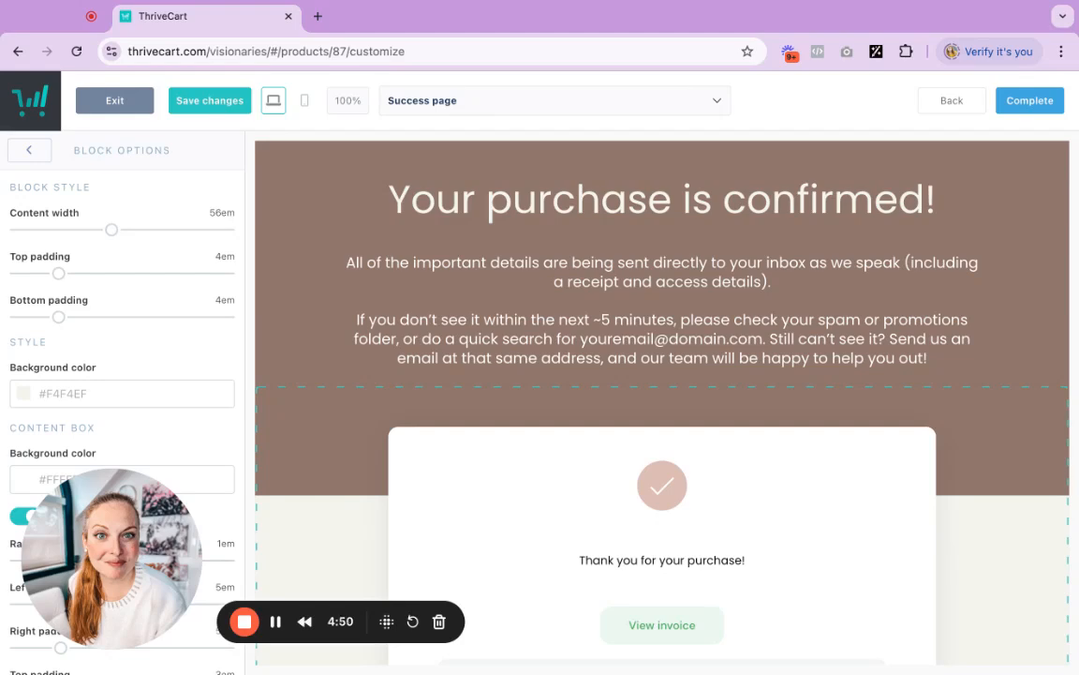
pyautogui.click(393, 100)
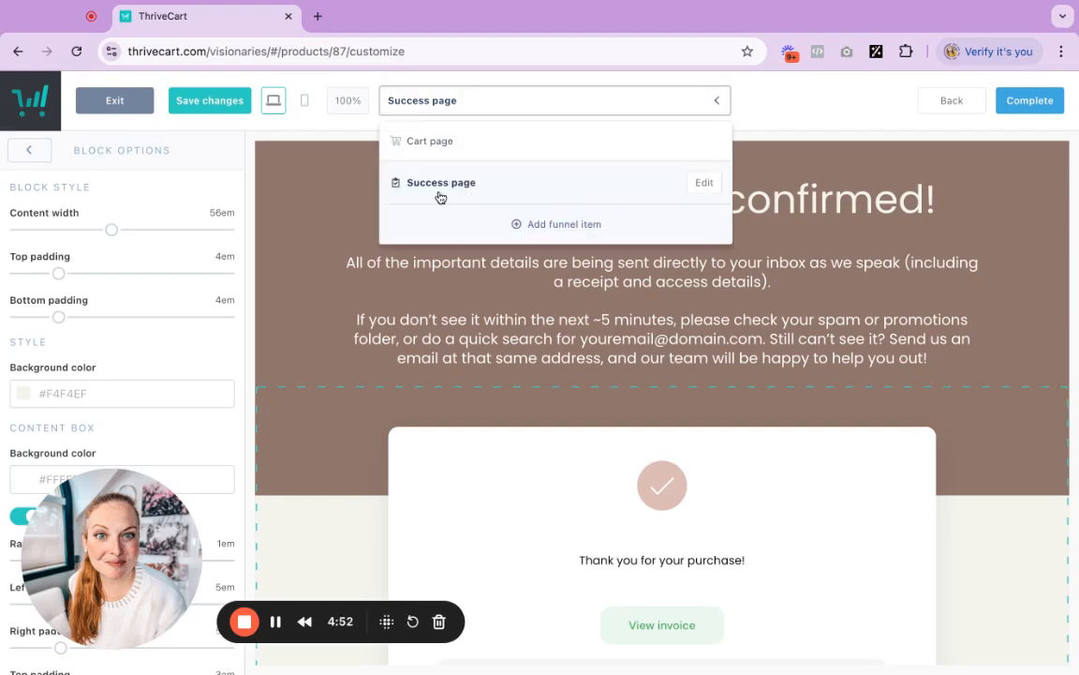
pyautogui.click(703, 183)
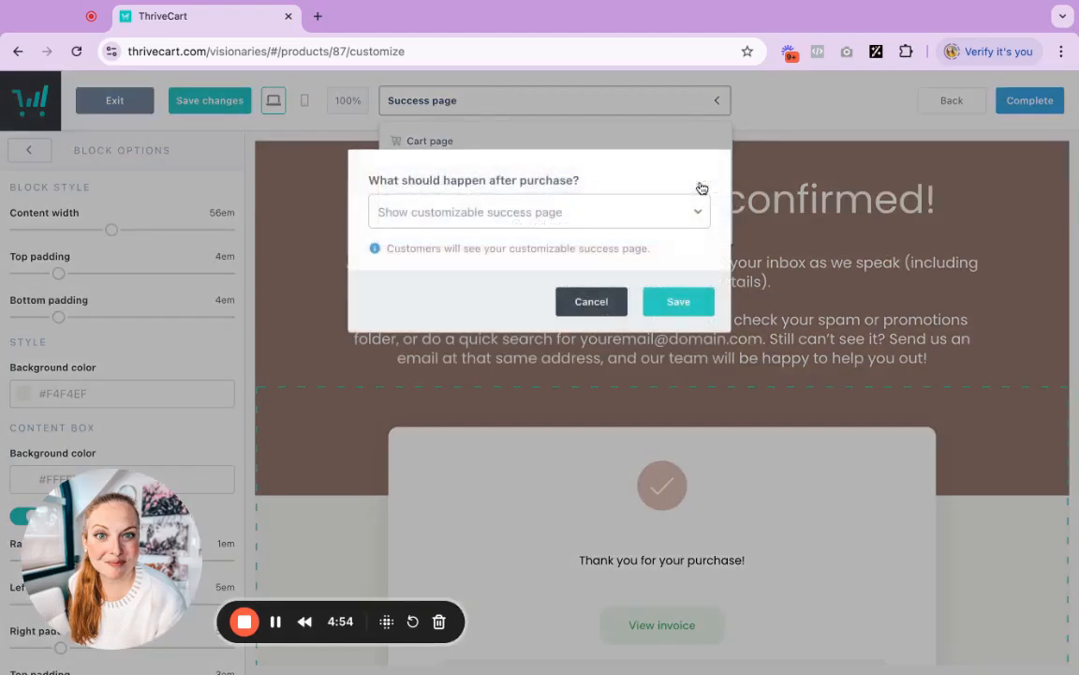
pyautogui.click(418, 221)
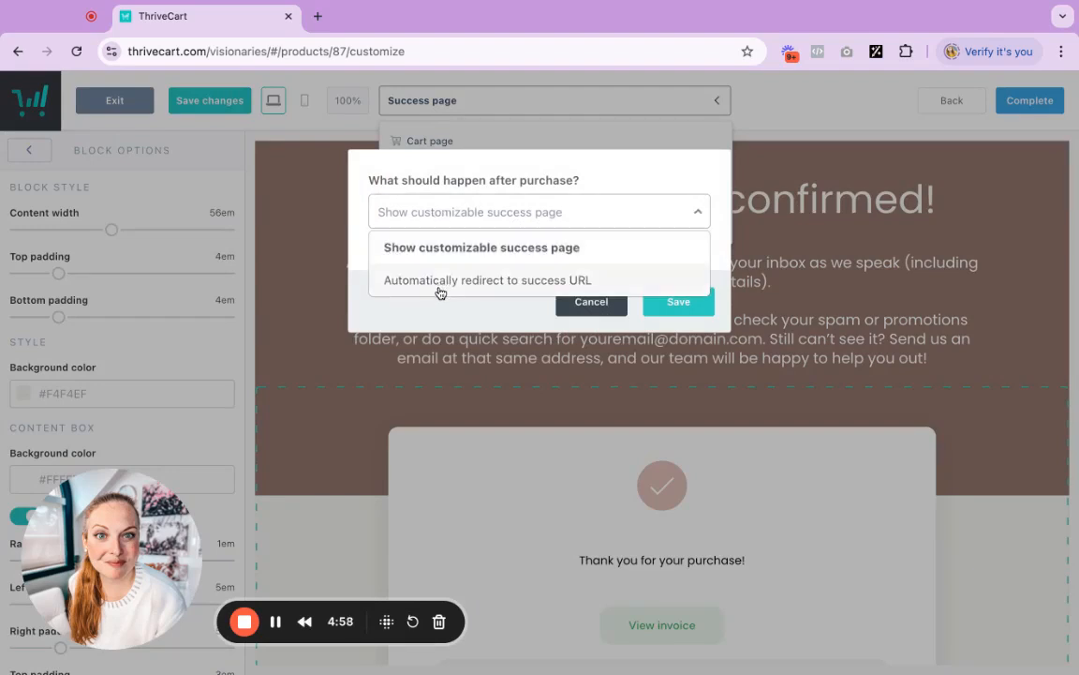
pyautogui.click(623, 282)
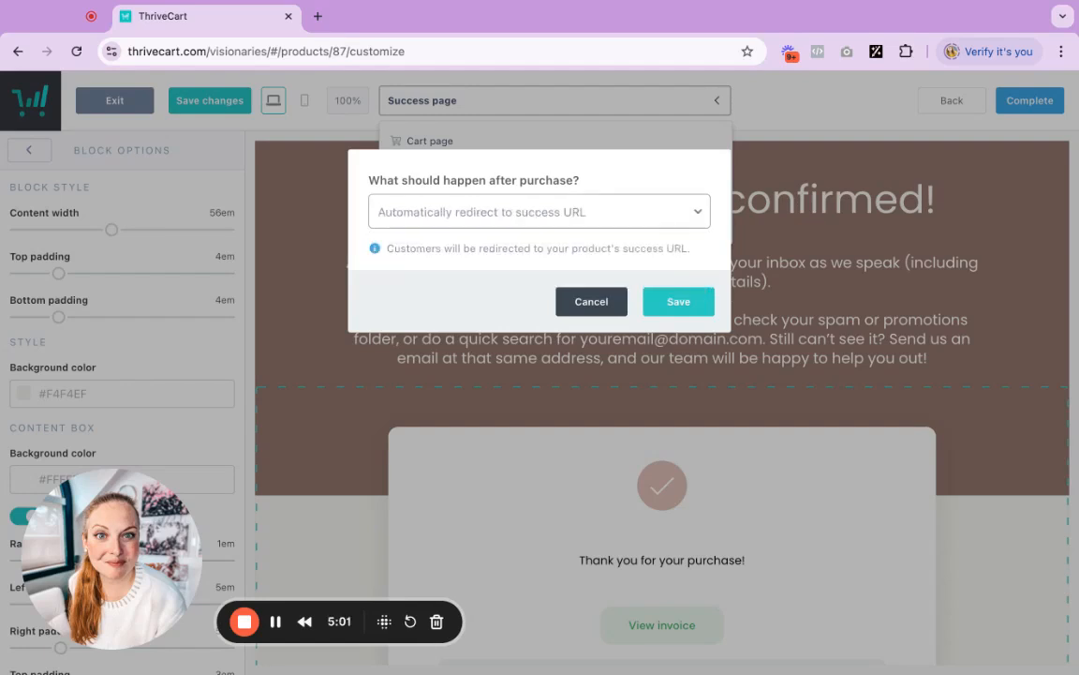
pyautogui.click(678, 312)
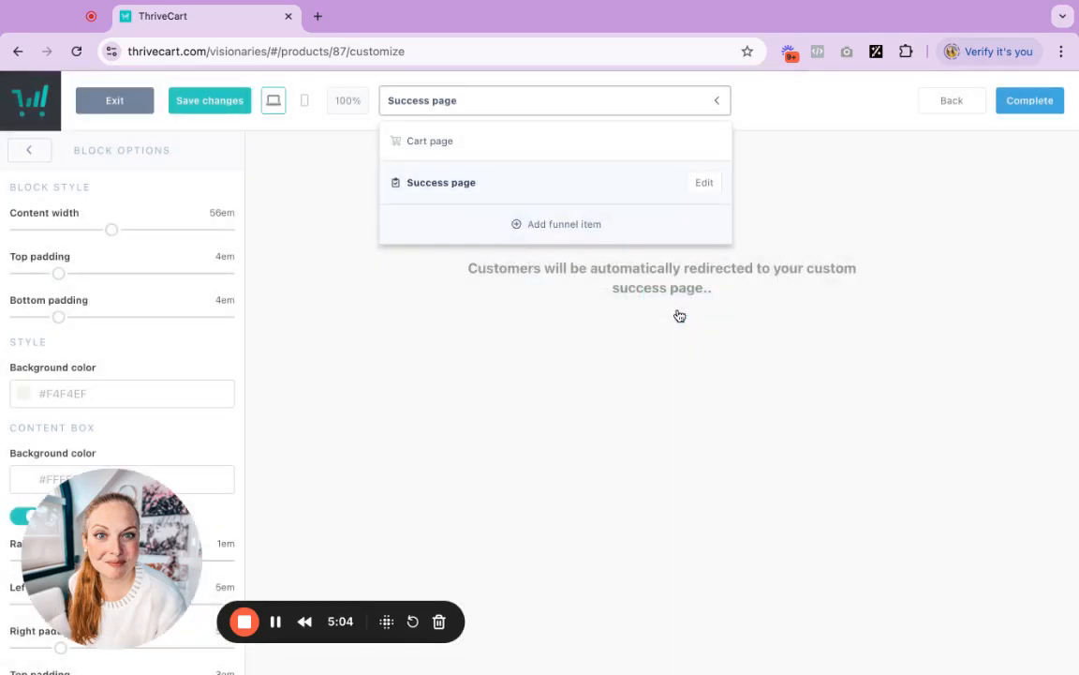
pyautogui.click(541, 297)
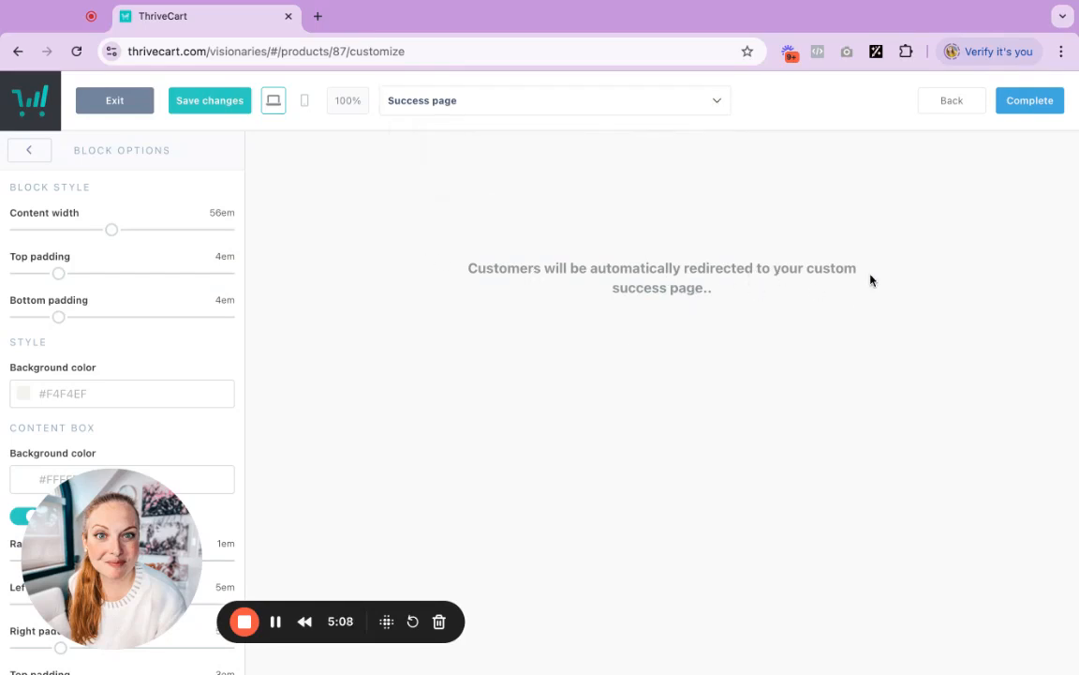
# Complete the checkout editor and save the product to get its checkout URL
pyautogui.click(1029, 100)
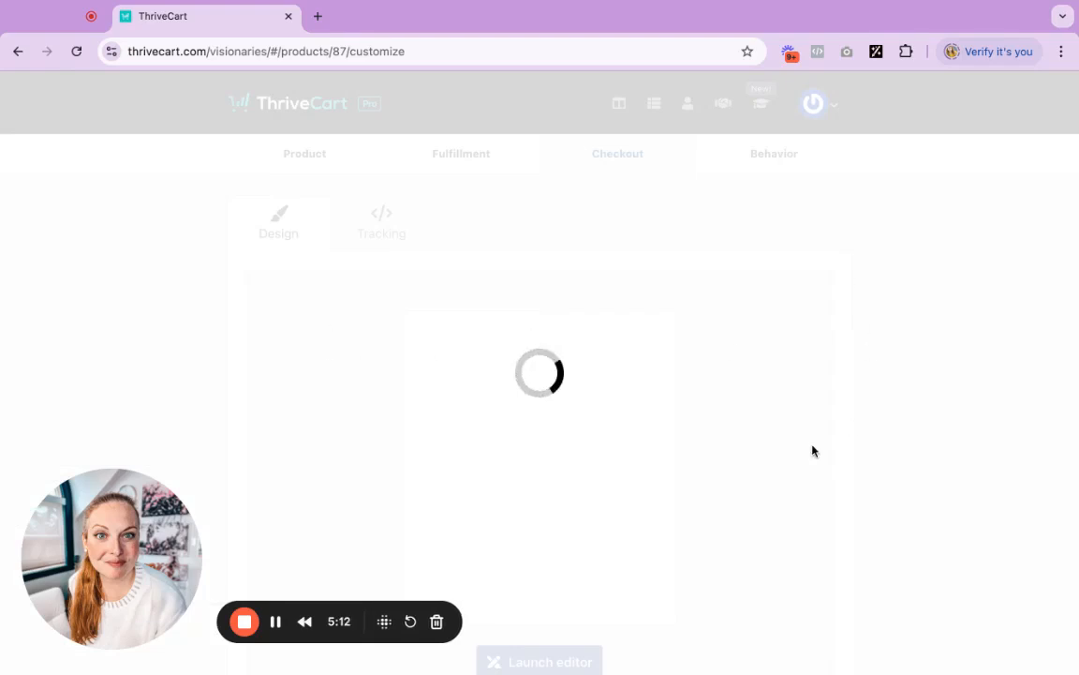
pyautogui.scroll(-3, 949, 424)
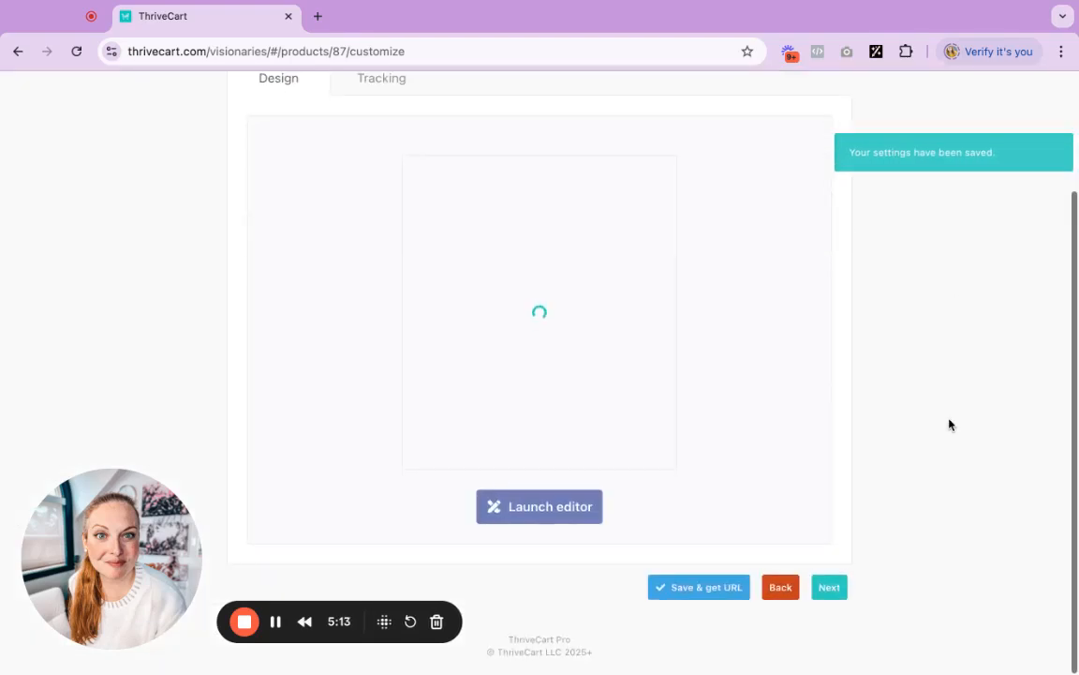
pyautogui.click(692, 596)
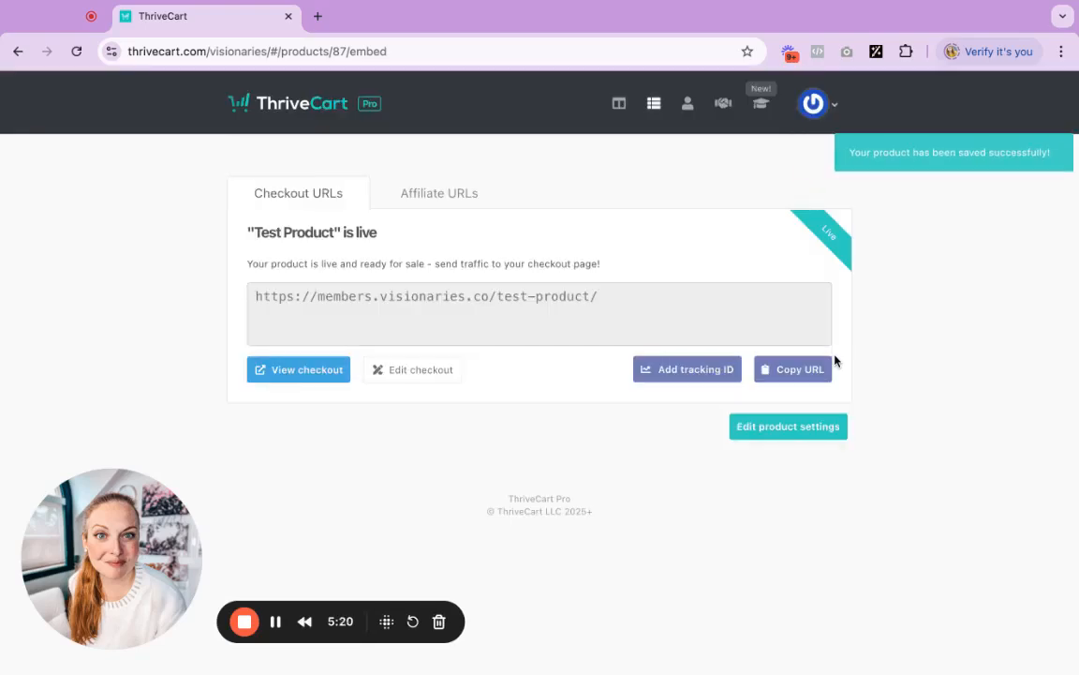
# Open the live checkout page in a new tab, review it top to bottom, and return to ThriveCart
pyautogui.click(320, 368)
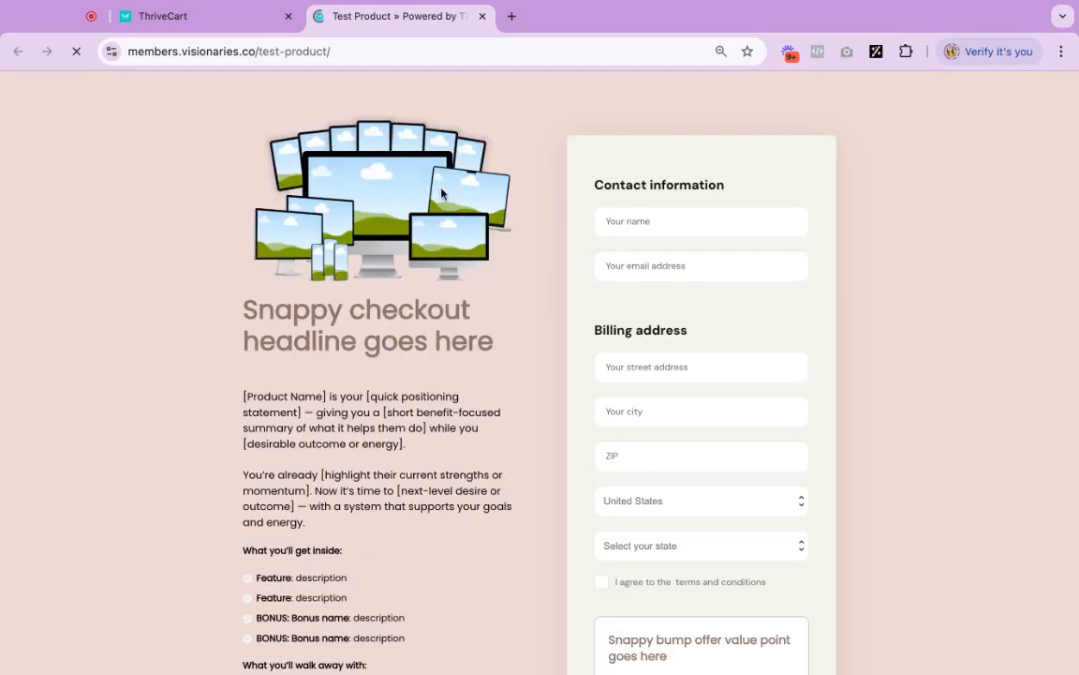
pyautogui.scroll(-10, 423, 462)
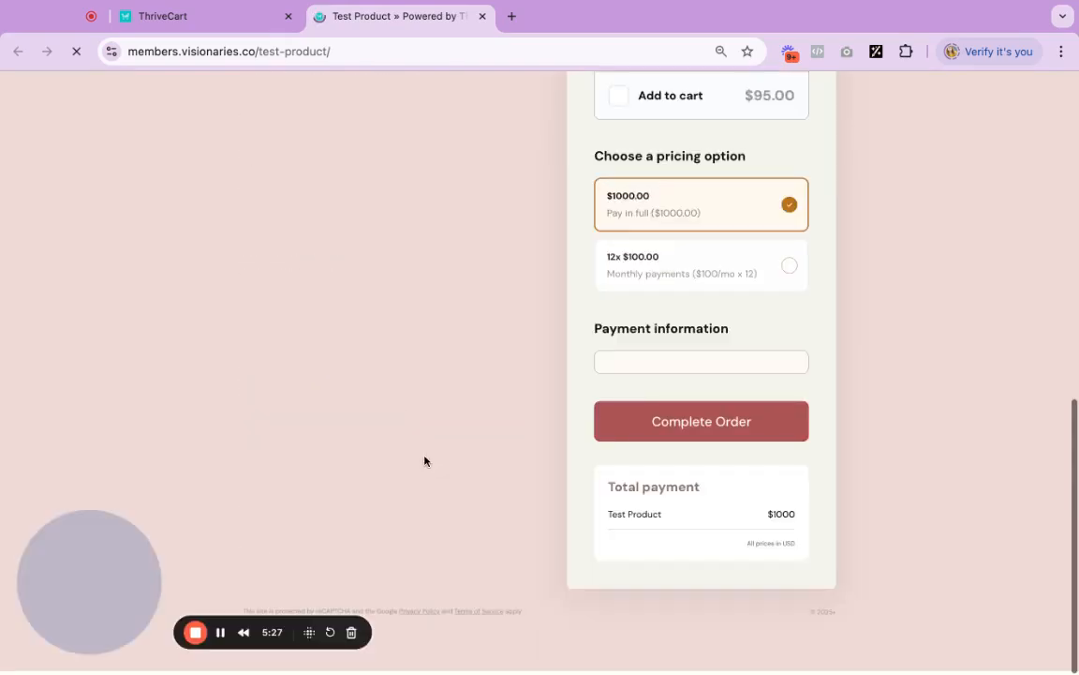
pyautogui.scroll(10, 423, 461)
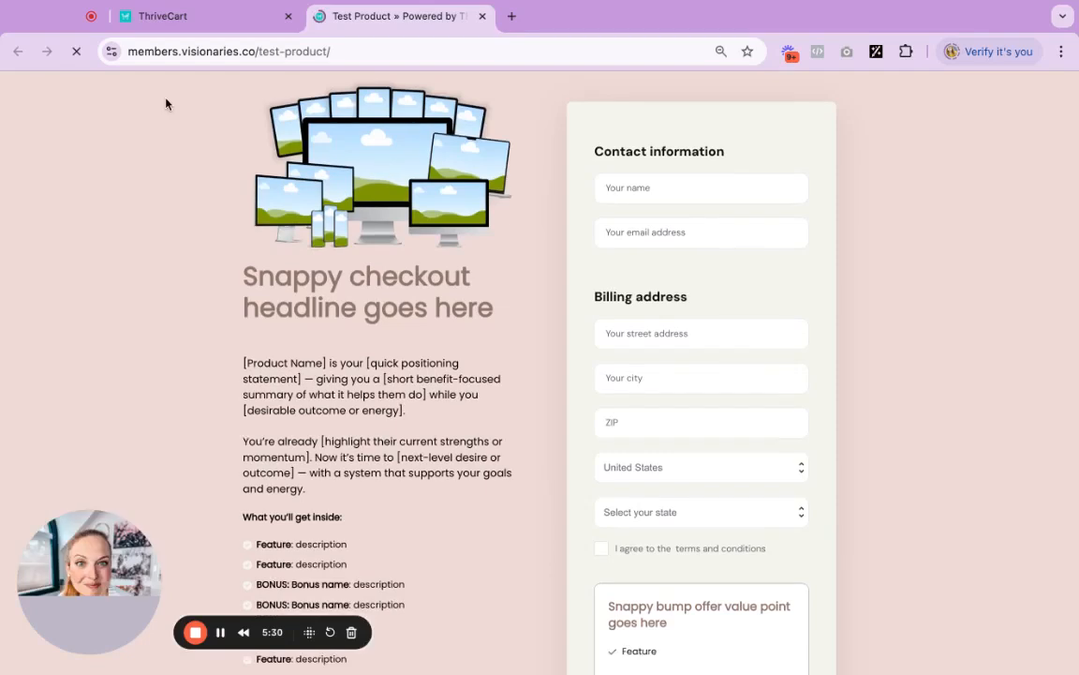
pyautogui.click(176, 18)
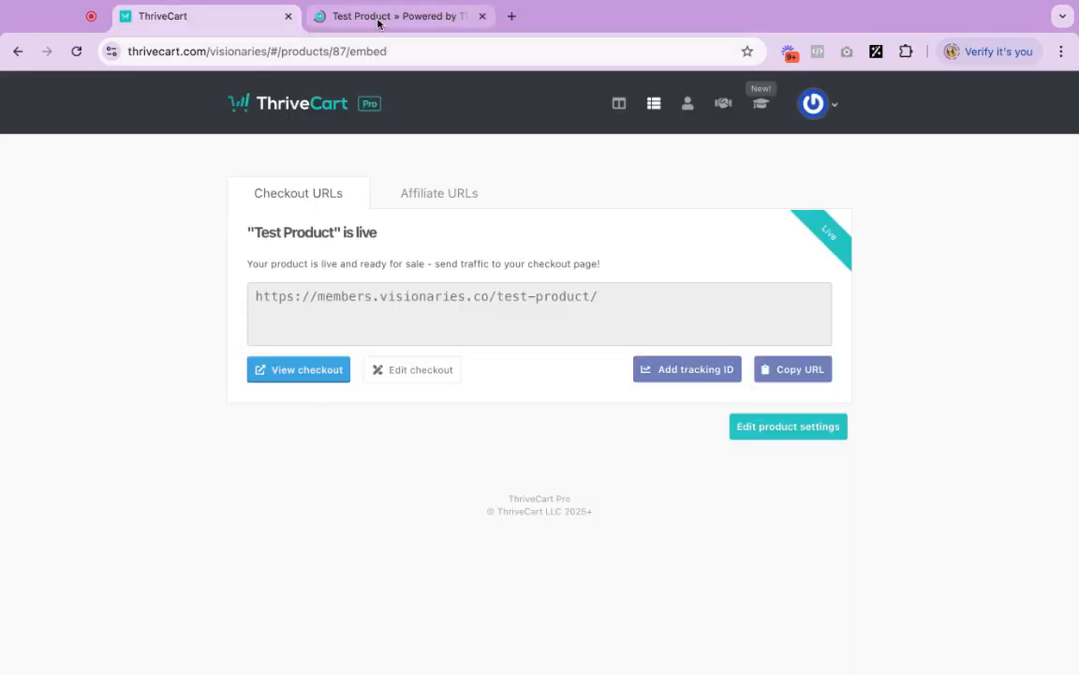
# Reopen the checkout editor and set the cart page title to Snappy page title and description to Custom page description
pyautogui.click(405, 376)
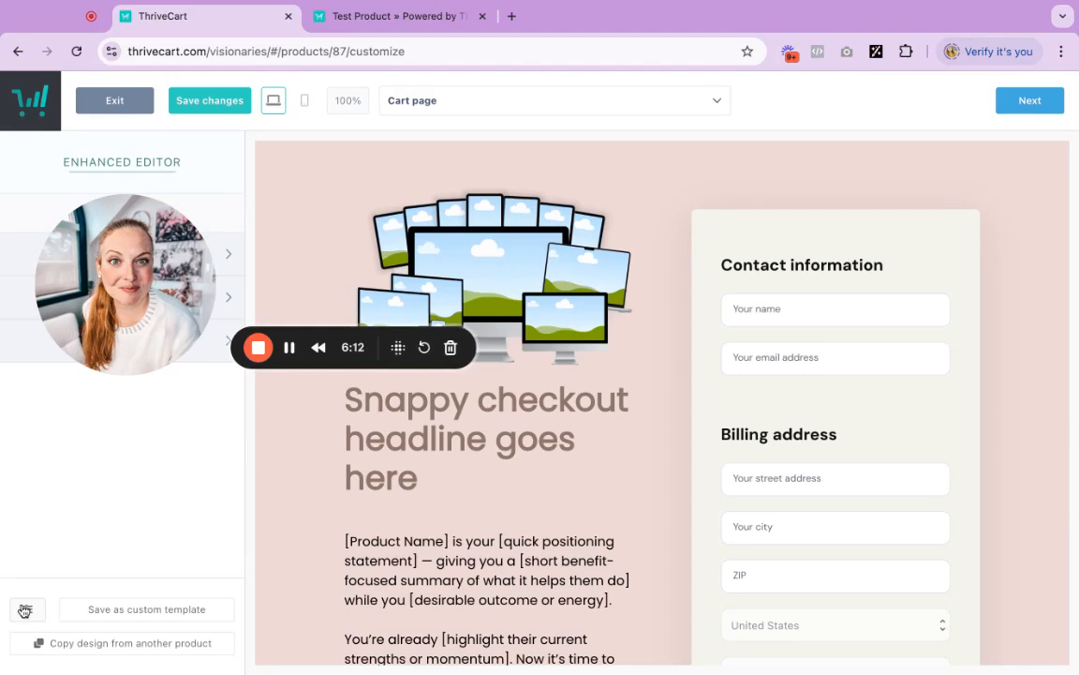
pyautogui.click(27, 609)
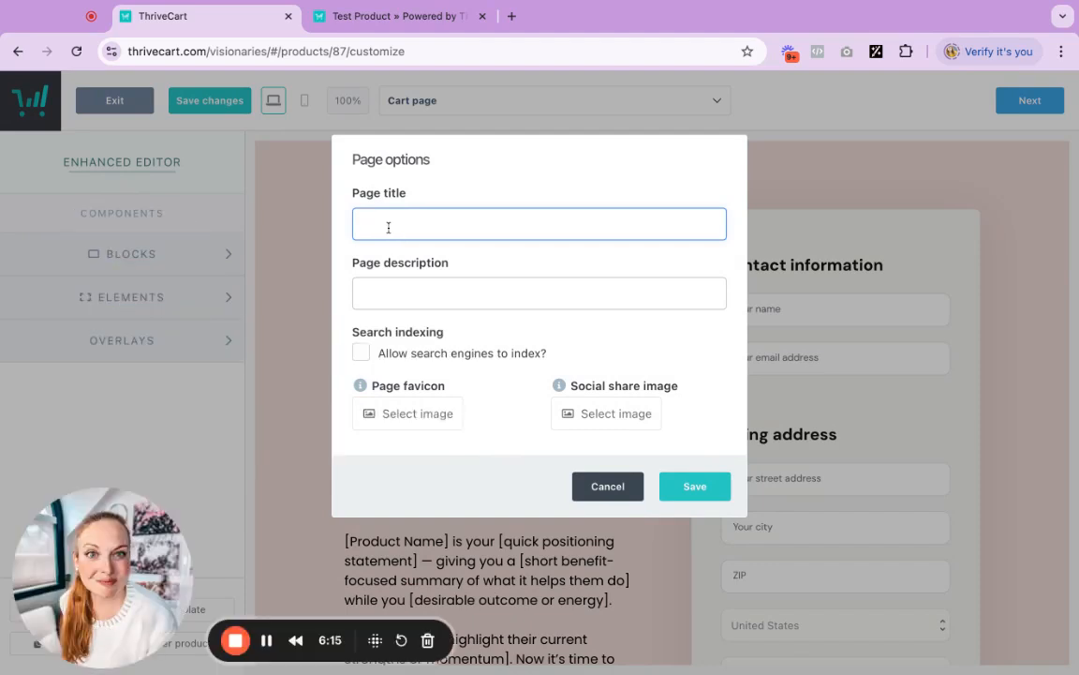
pyautogui.write('Snappy page title')
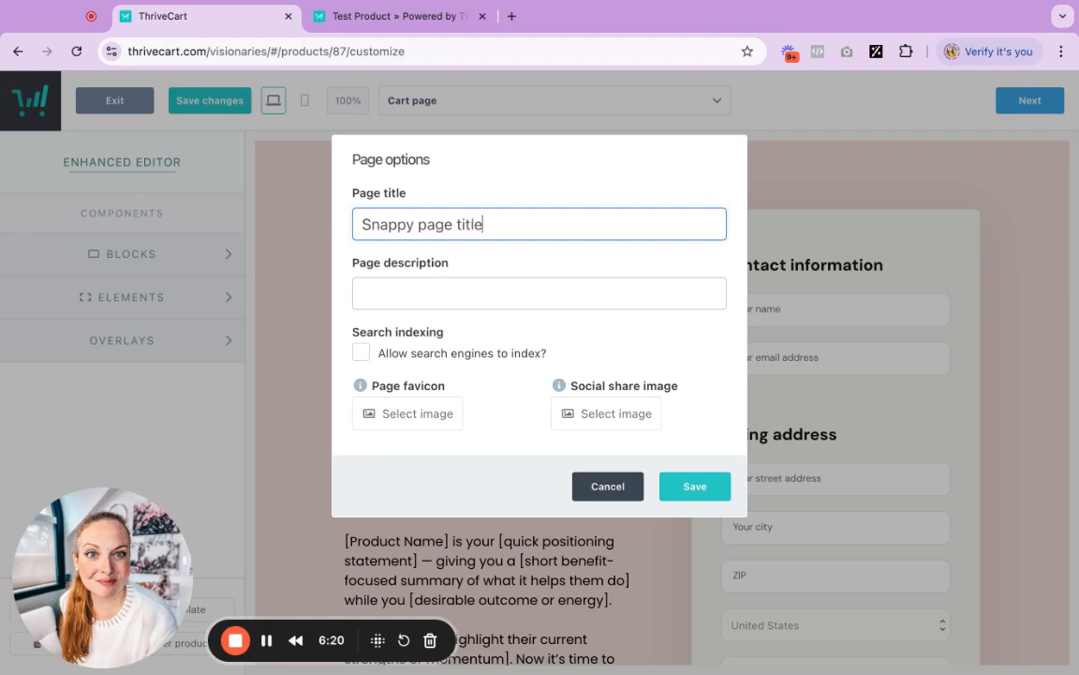
pyautogui.click(366, 283)
pyautogui.write('Cust')
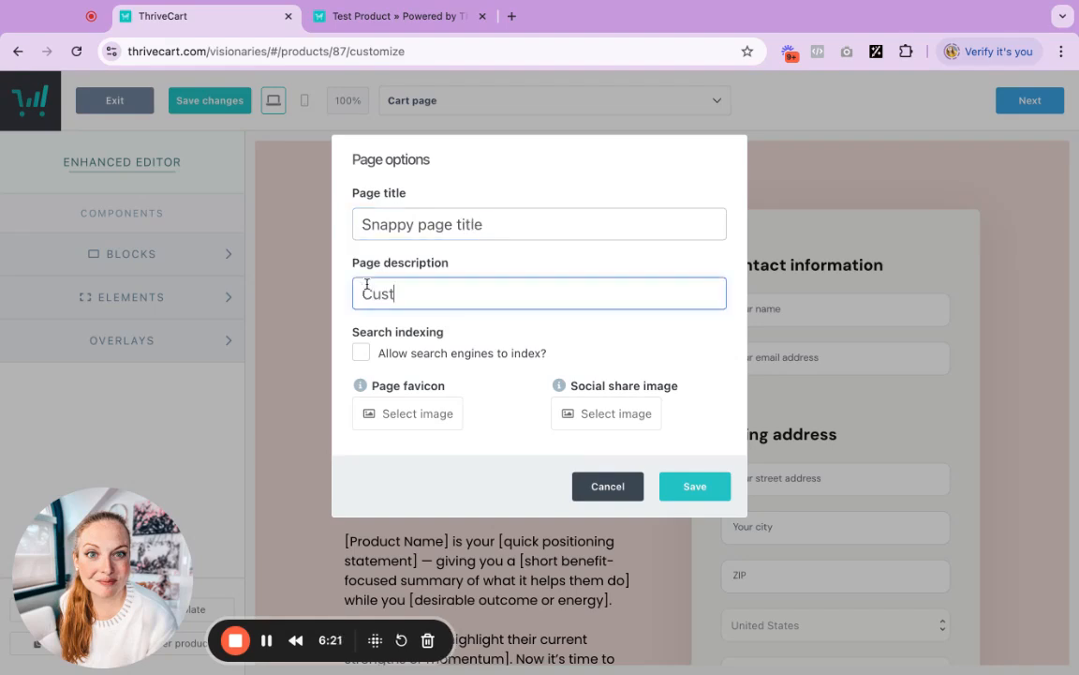
pyautogui.write('om page description')
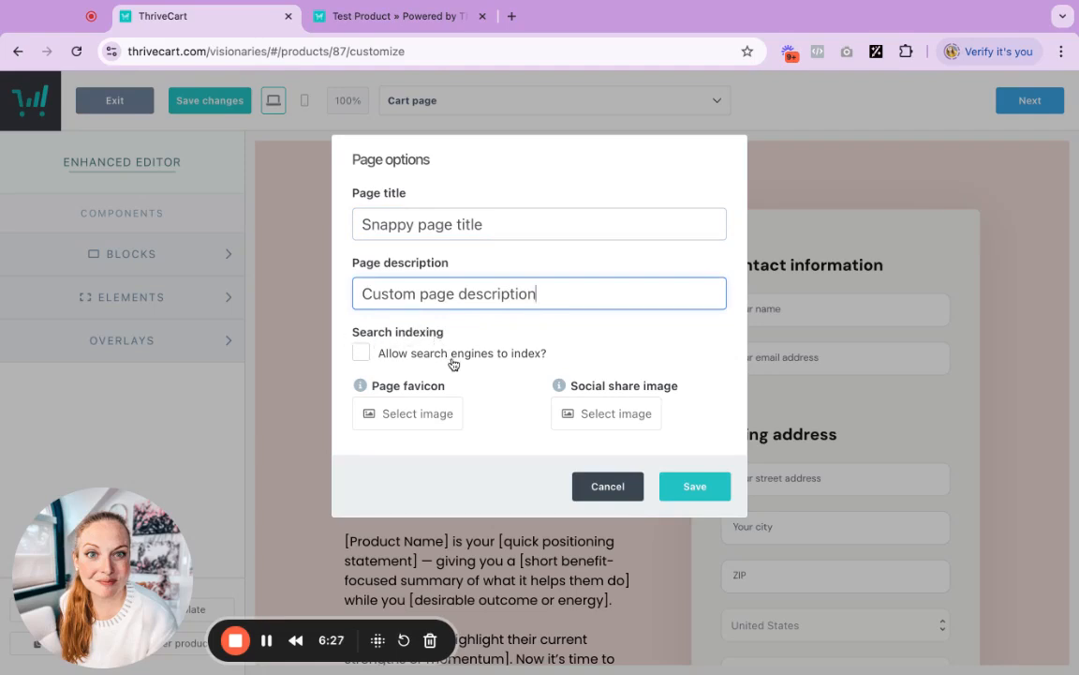
# Set the page favicon to the visionaries unicorn image from the image library
pyautogui.click(361, 356)
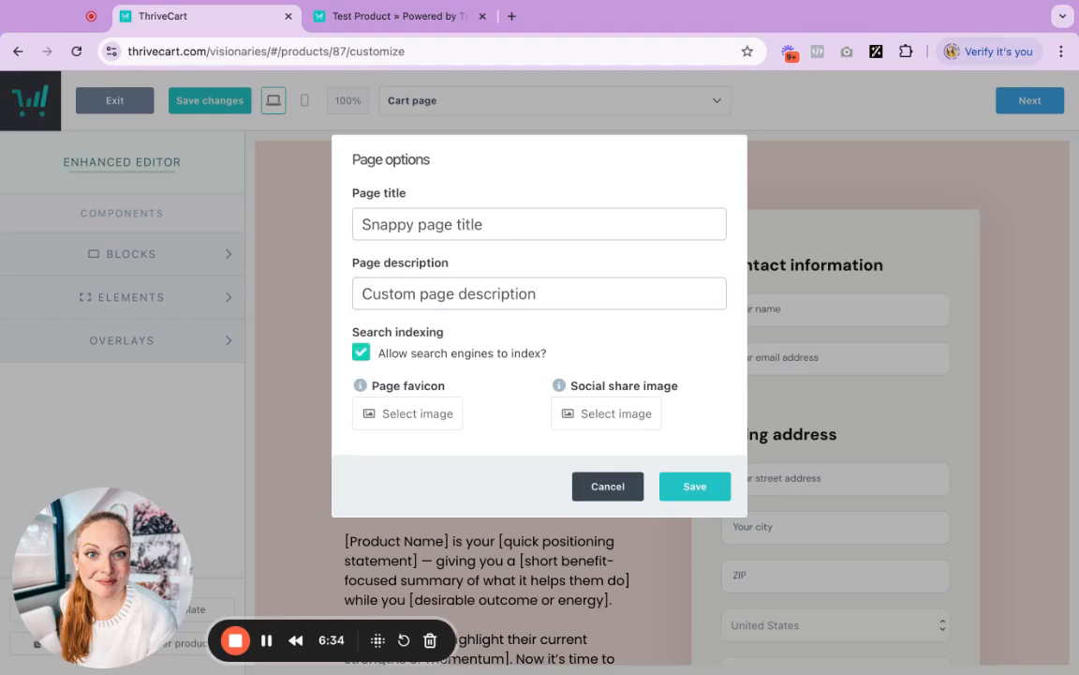
pyautogui.click(361, 352)
pyautogui.click(433, 427)
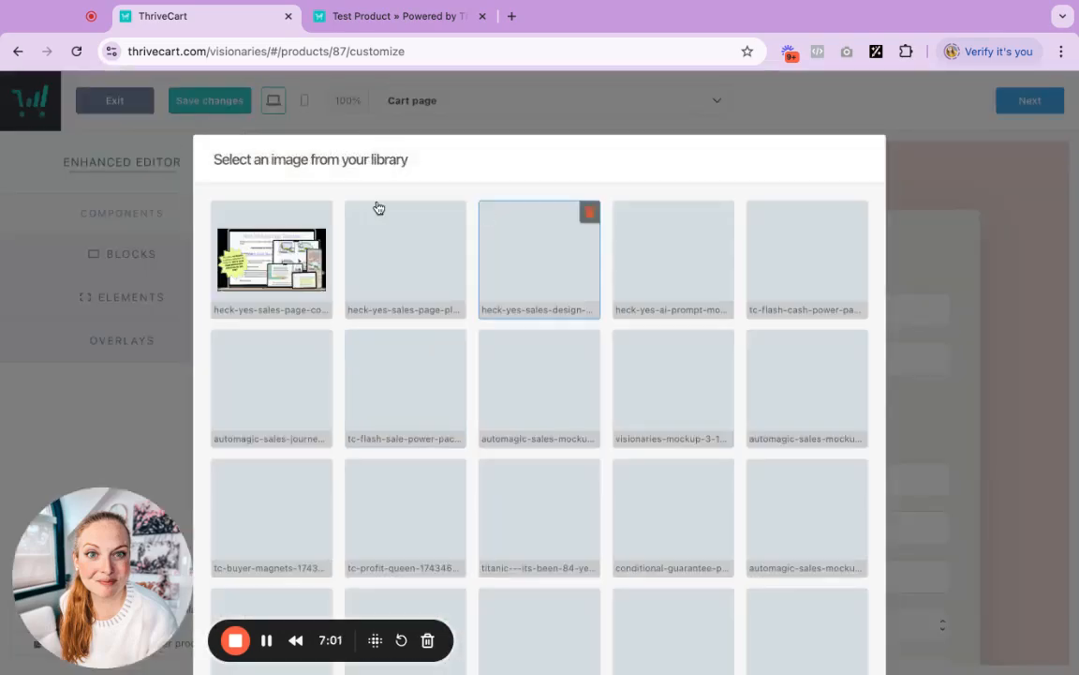
pyautogui.scroll(-10, 434, 313)
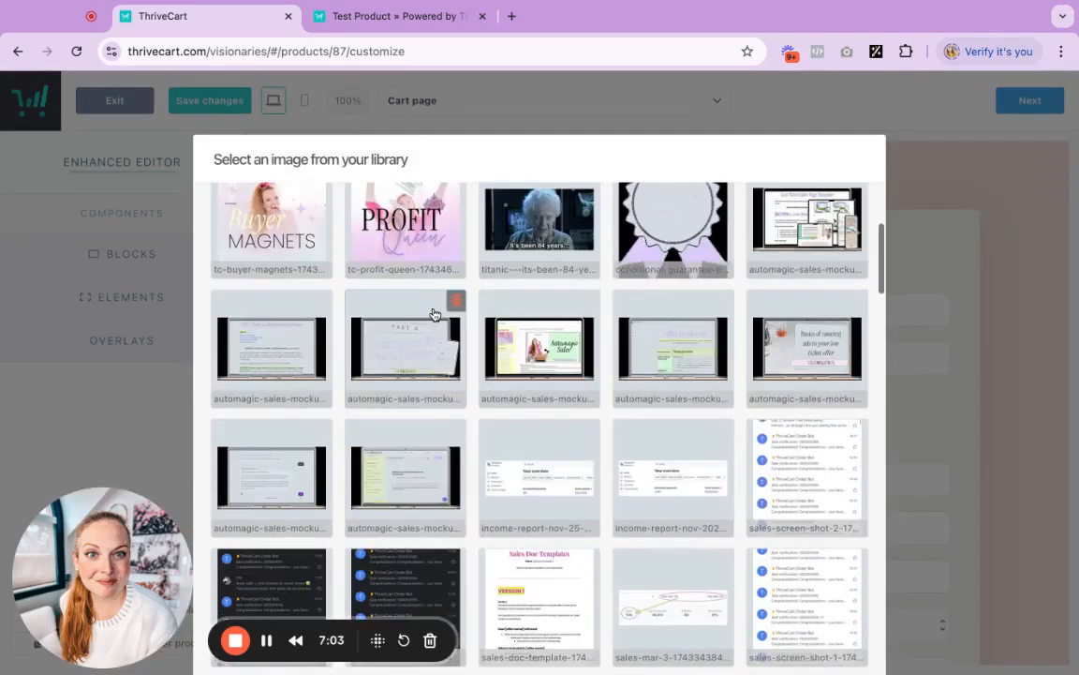
pyautogui.scroll(-5, 434, 313)
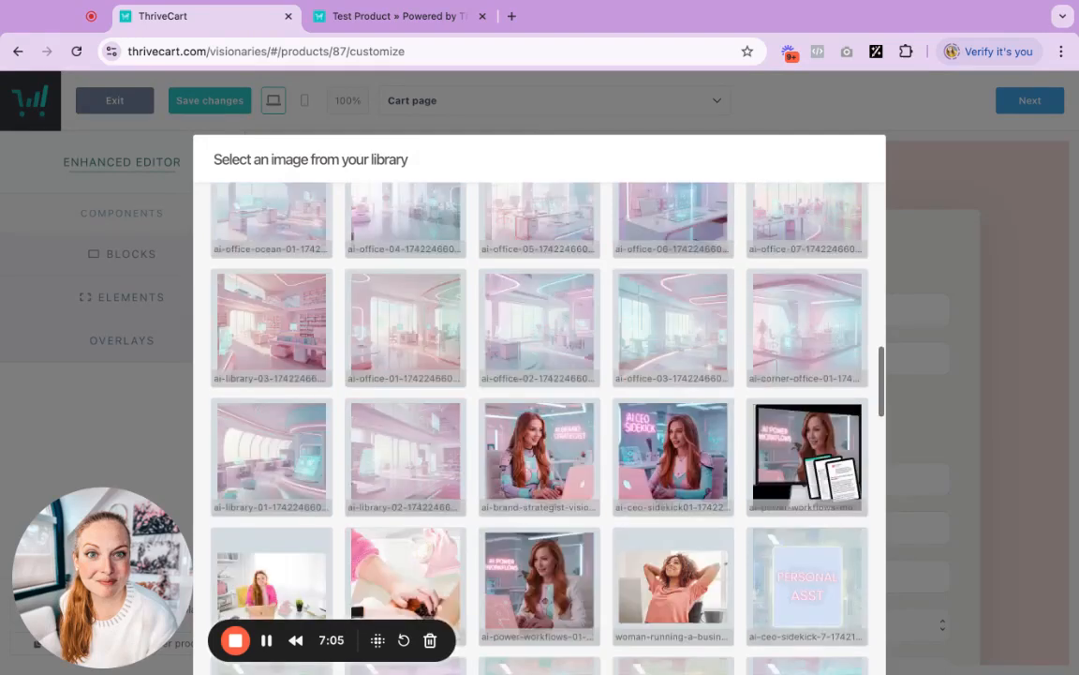
pyautogui.scroll(-5, 659, 428)
pyautogui.scroll(-5, 660, 428)
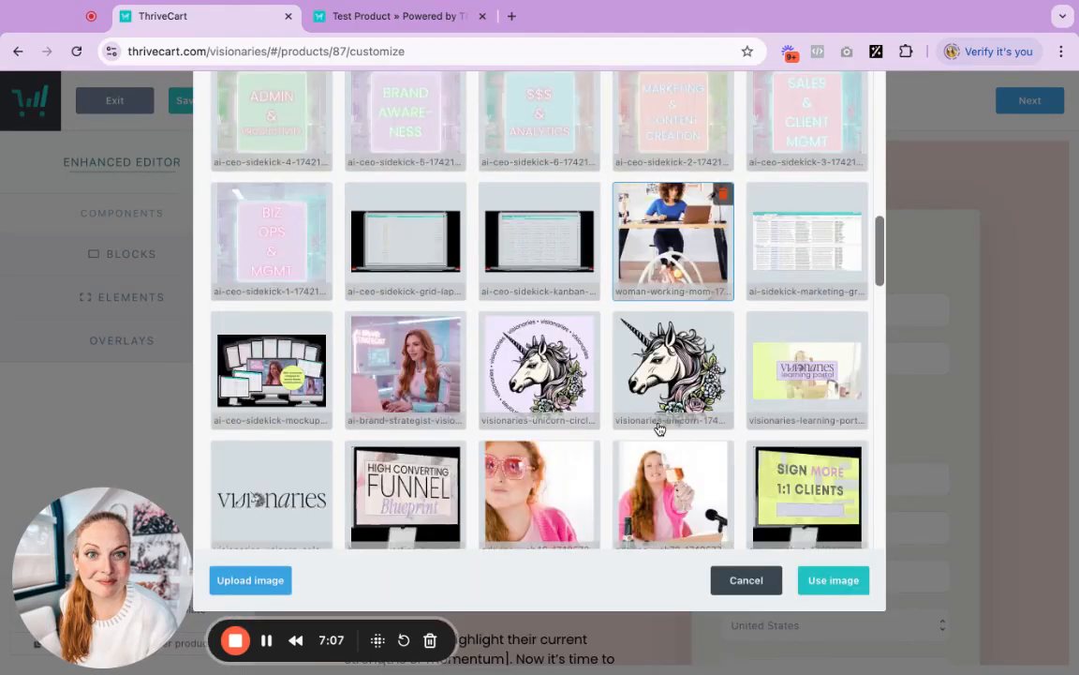
pyautogui.click(659, 428)
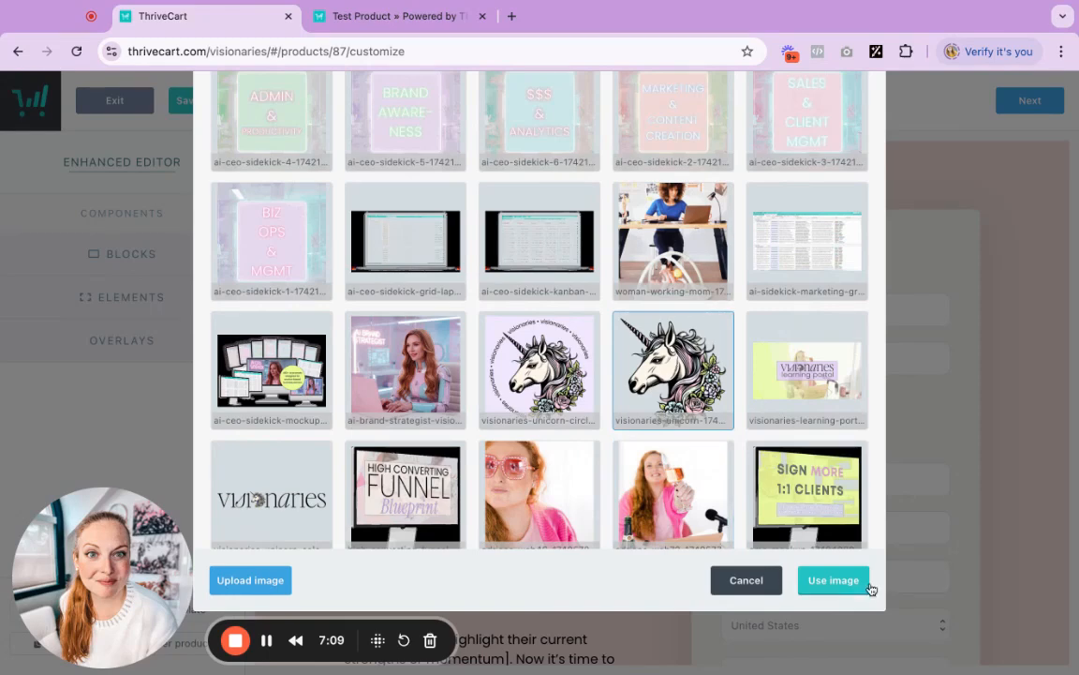
pyautogui.click(849, 581)
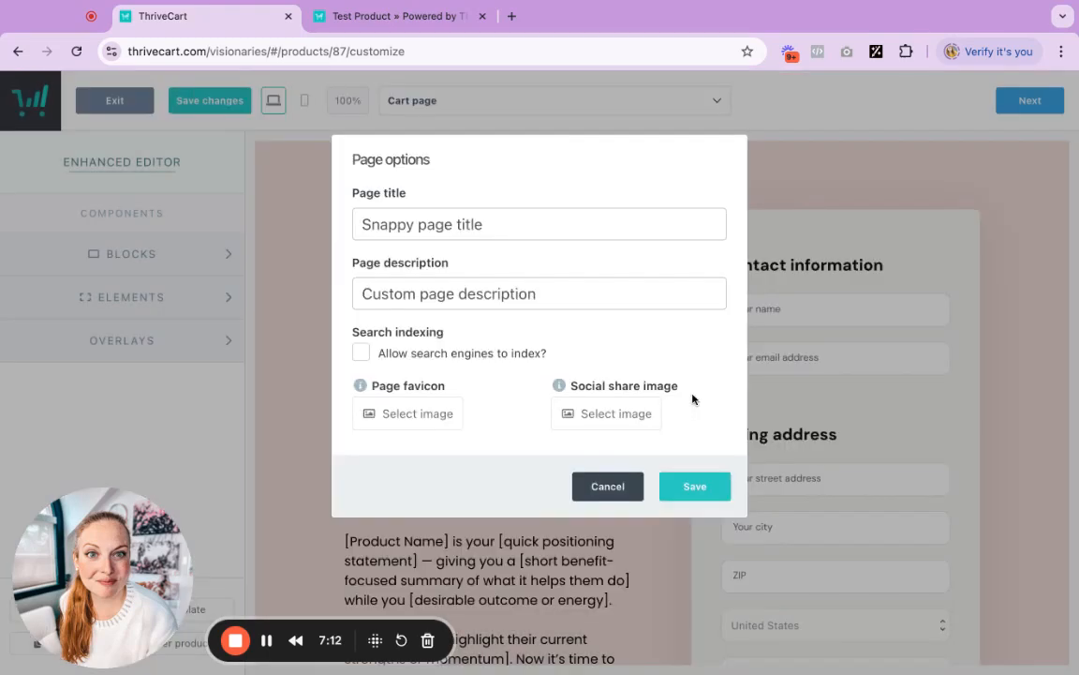
# Set the social share image to the flash sale power pack image and save the page options
pyautogui.click(604, 417)
pyautogui.click(370, 400)
pyautogui.scroll(-2, 983, 567)
pyautogui.scroll(-2, 982, 572)
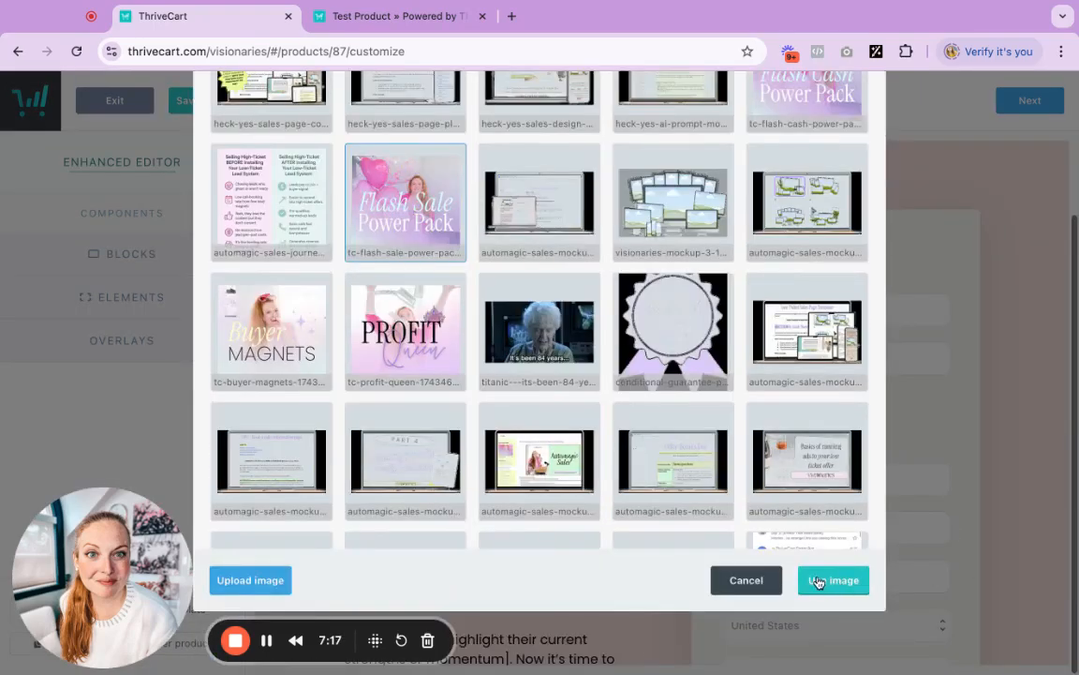
pyautogui.click(829, 579)
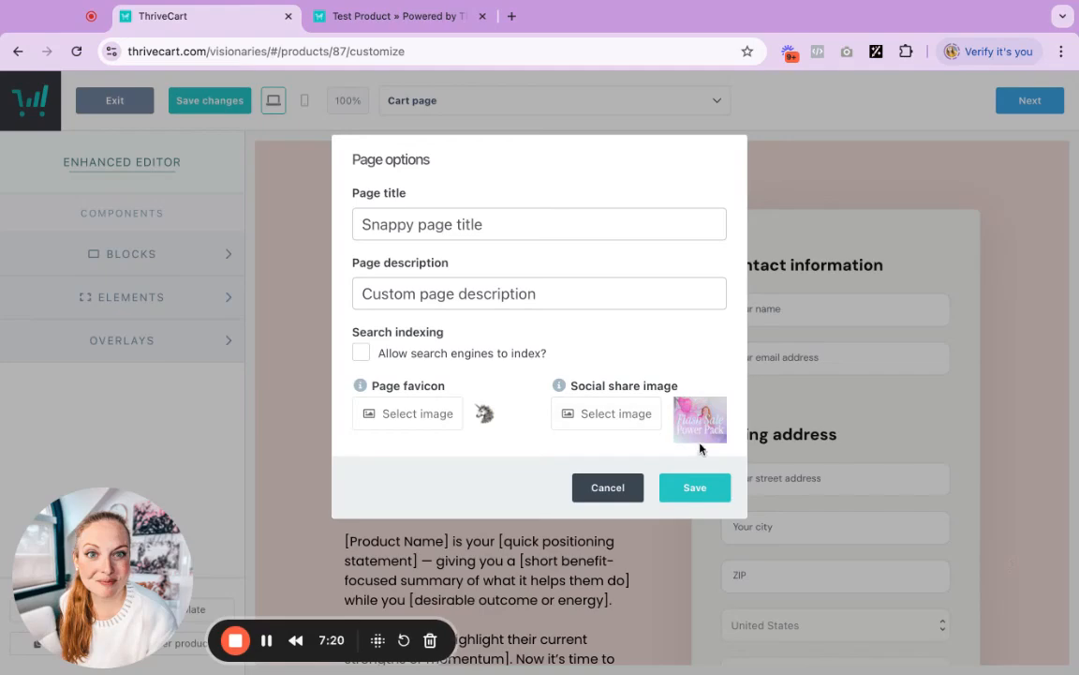
pyautogui.click(694, 488)
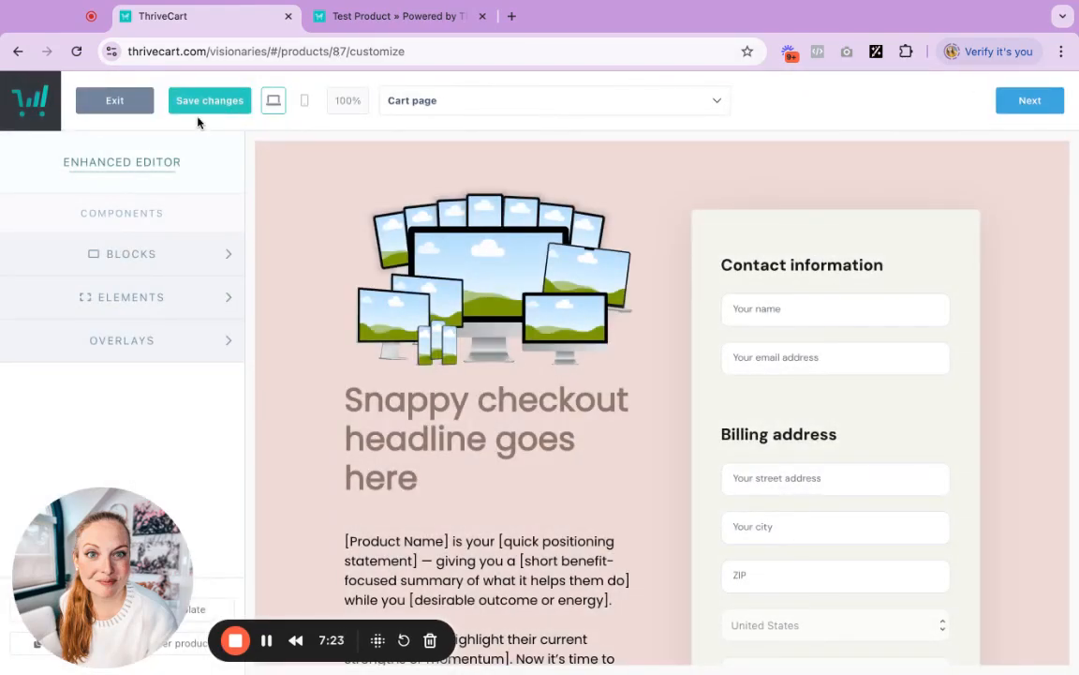
# Save the editor changes and preview the cart page in mobile view
pyautogui.click(197, 105)
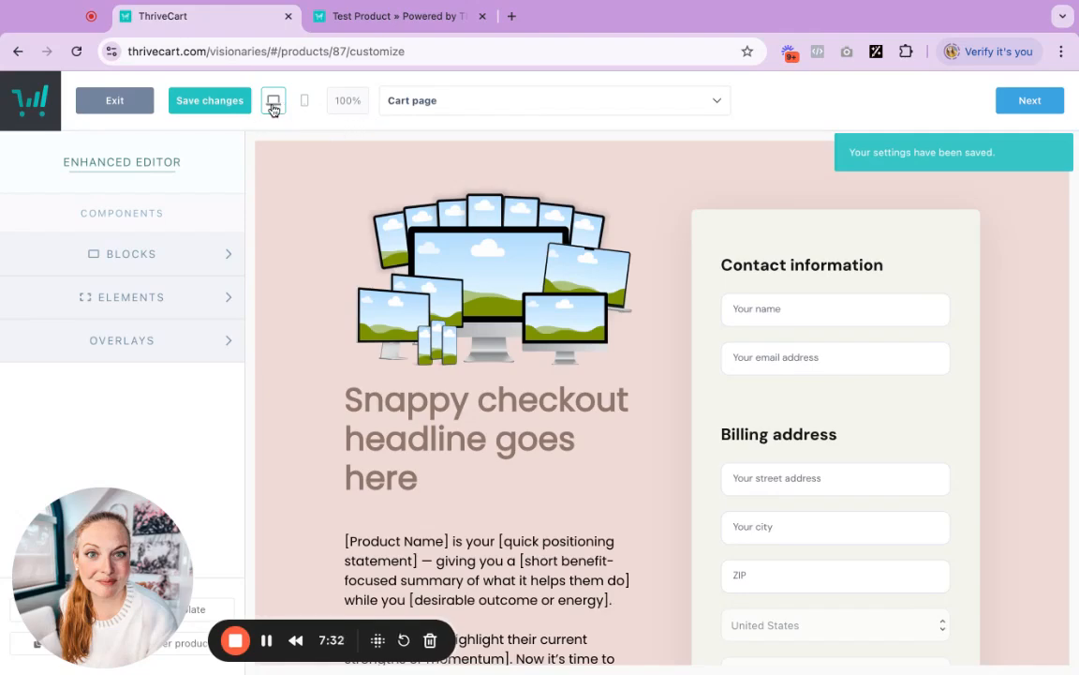
pyautogui.click(304, 100)
pyautogui.scroll(-5, 796, 394)
pyautogui.scroll(5, 783, 436)
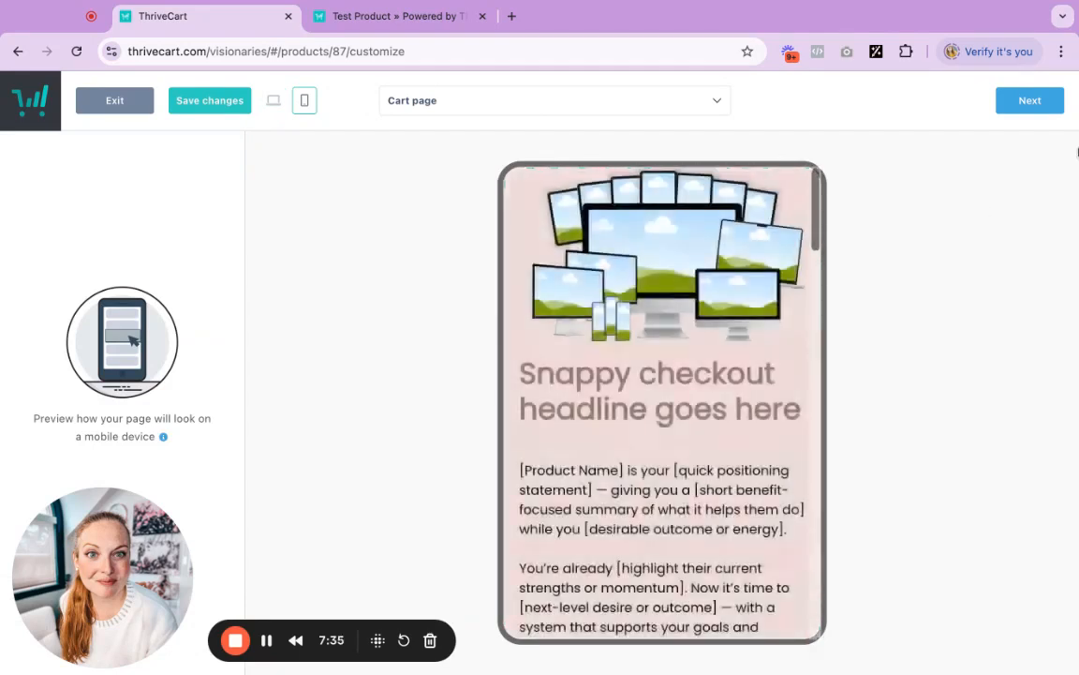
# Move to the Success page, complete the editor, and save the product to get the URL
pyautogui.click(1032, 105)
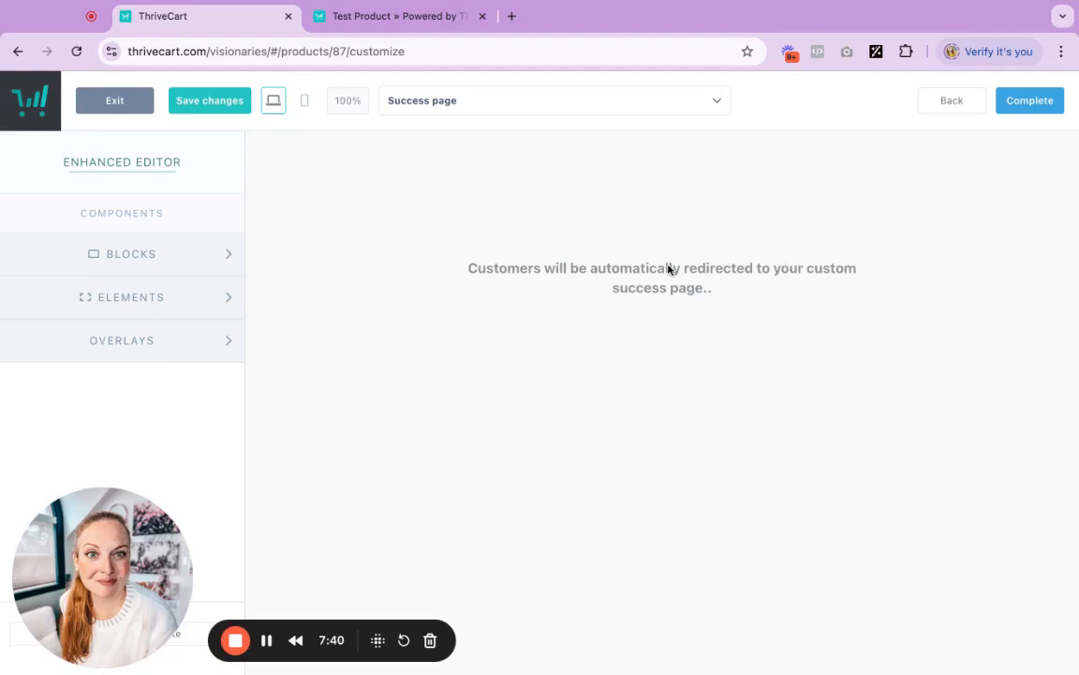
pyautogui.click(1016, 100)
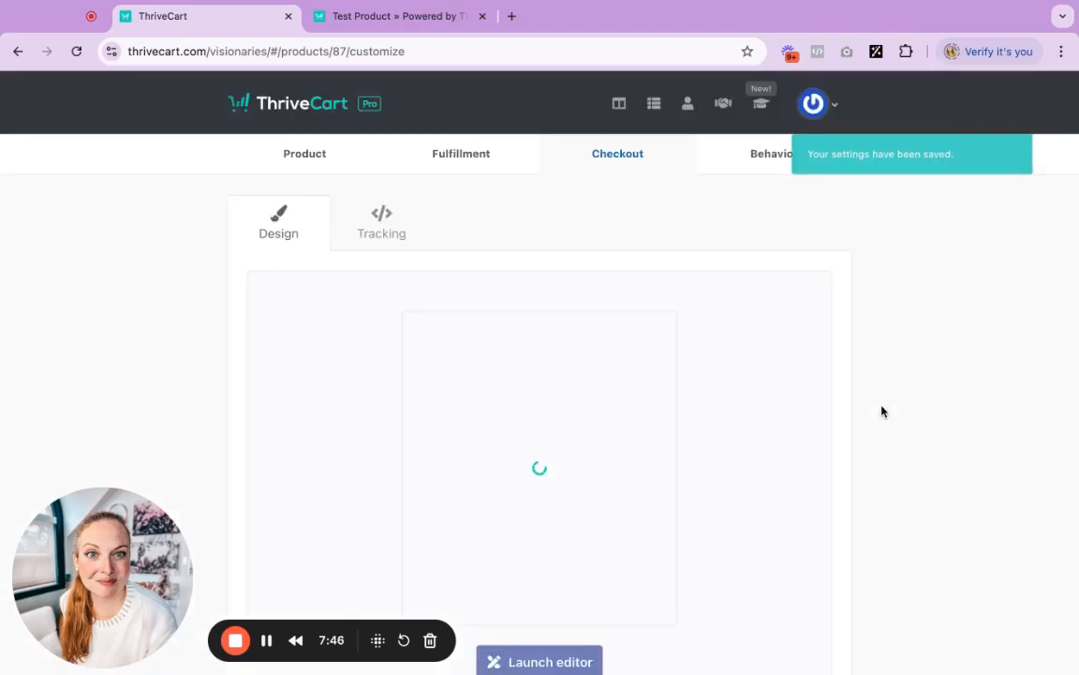
pyautogui.scroll(-3, 749, 473)
pyautogui.click(728, 598)
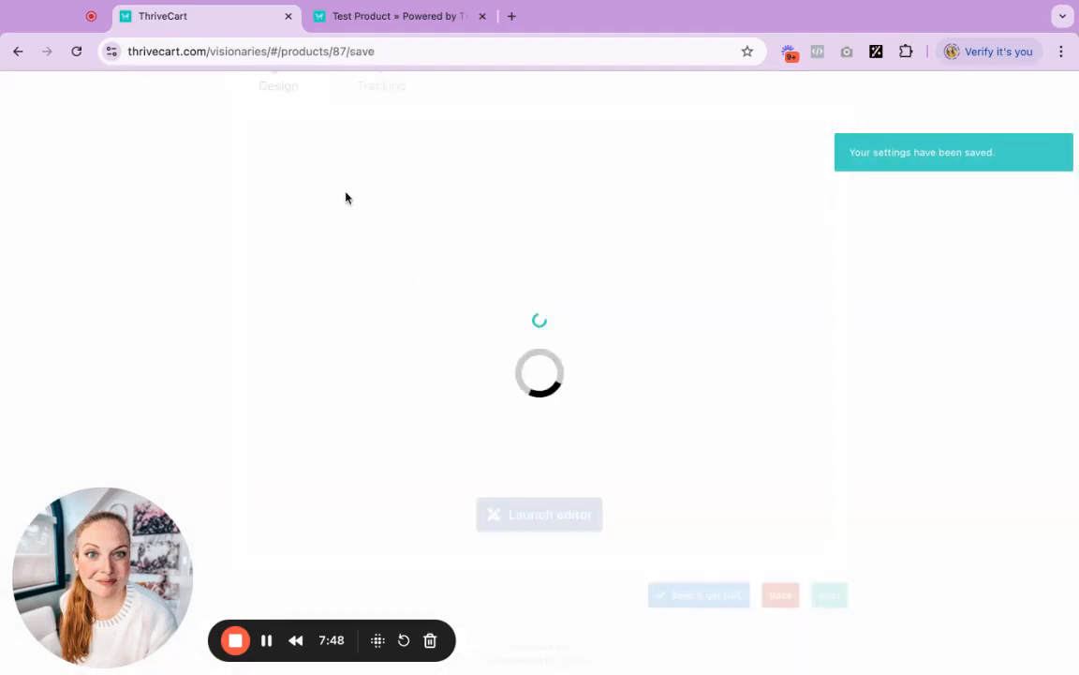
# Reload the live checkout tab to check the updated page title, then return to ThriveCart
pyautogui.click(384, 21)
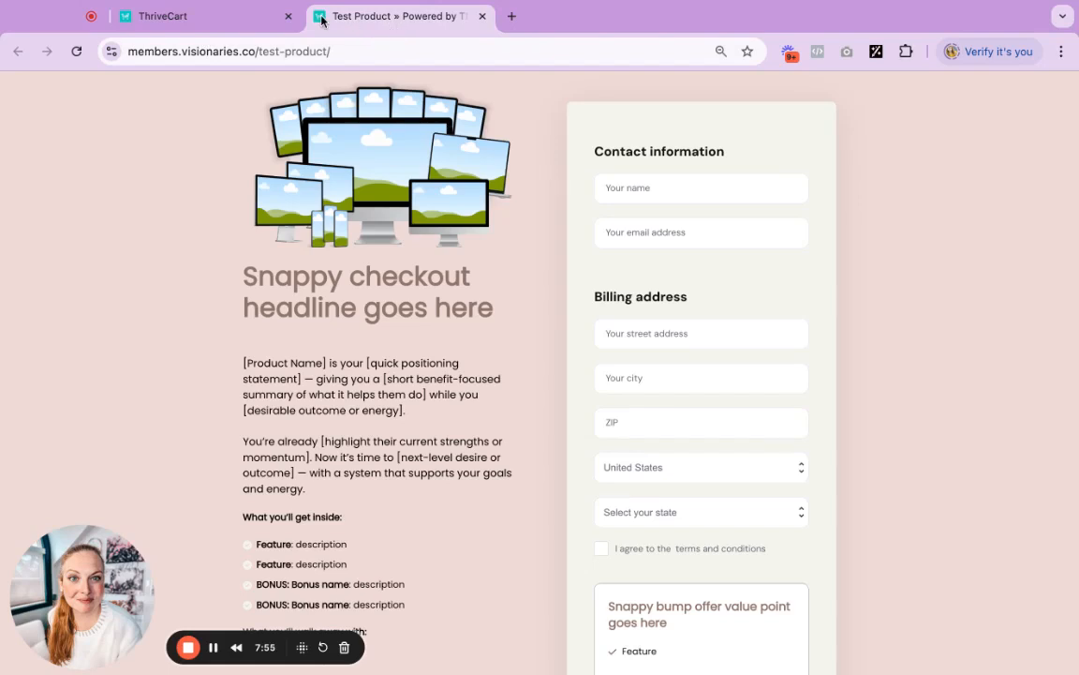
pyautogui.click(76, 52)
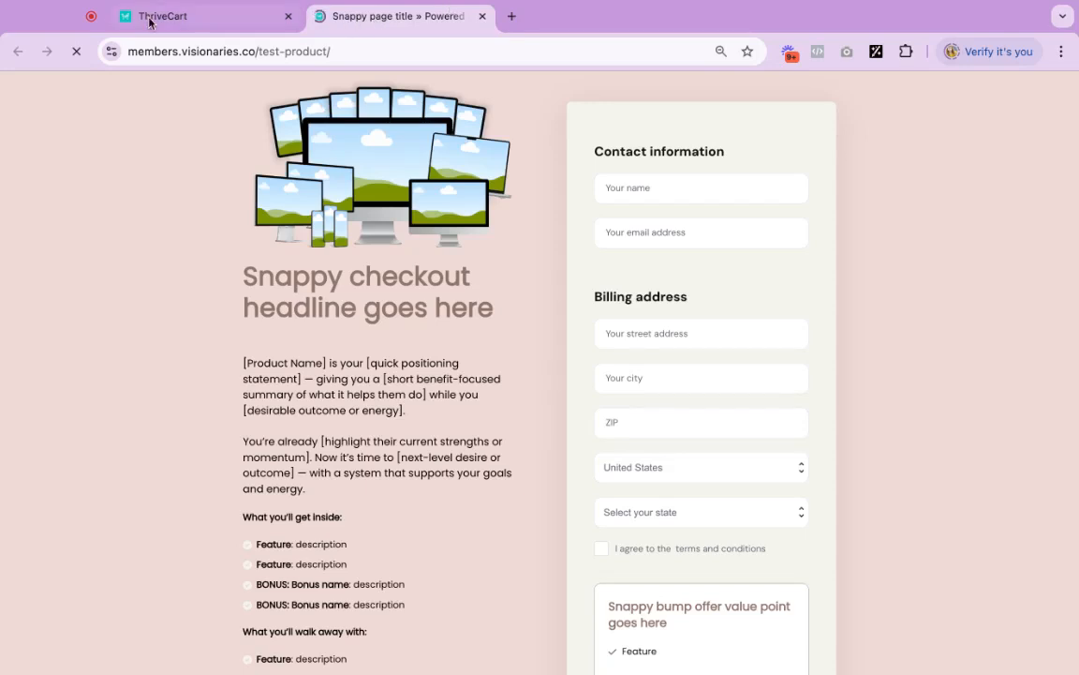
pyautogui.click(226, 26)
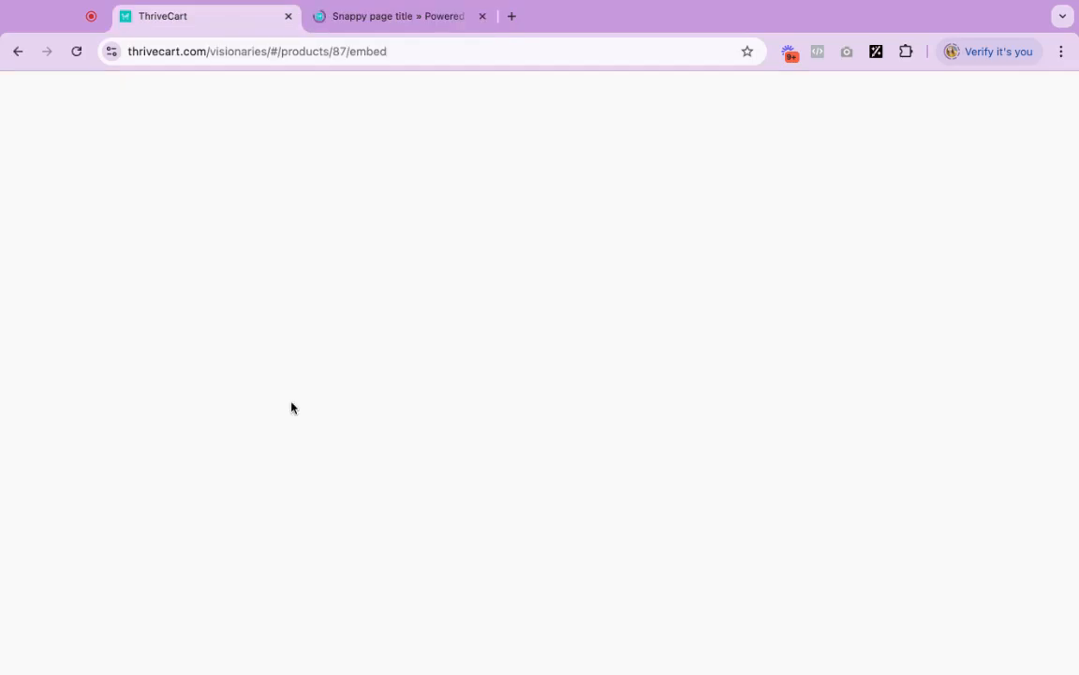